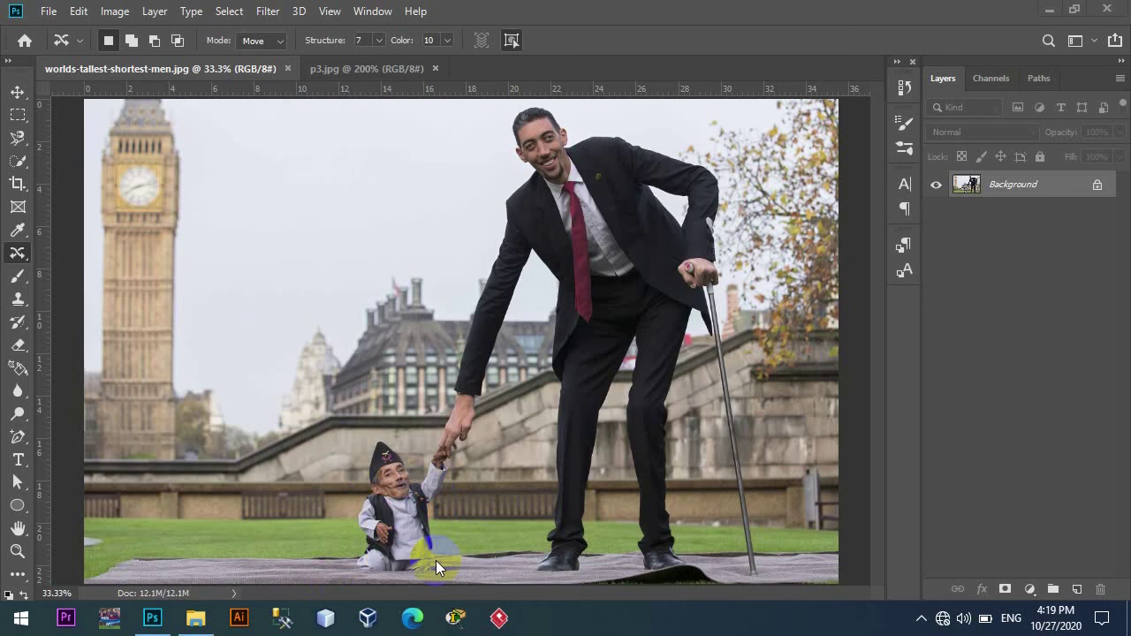
Make the Content-Aware Move Tool the active healing tool
right_click(17, 255)
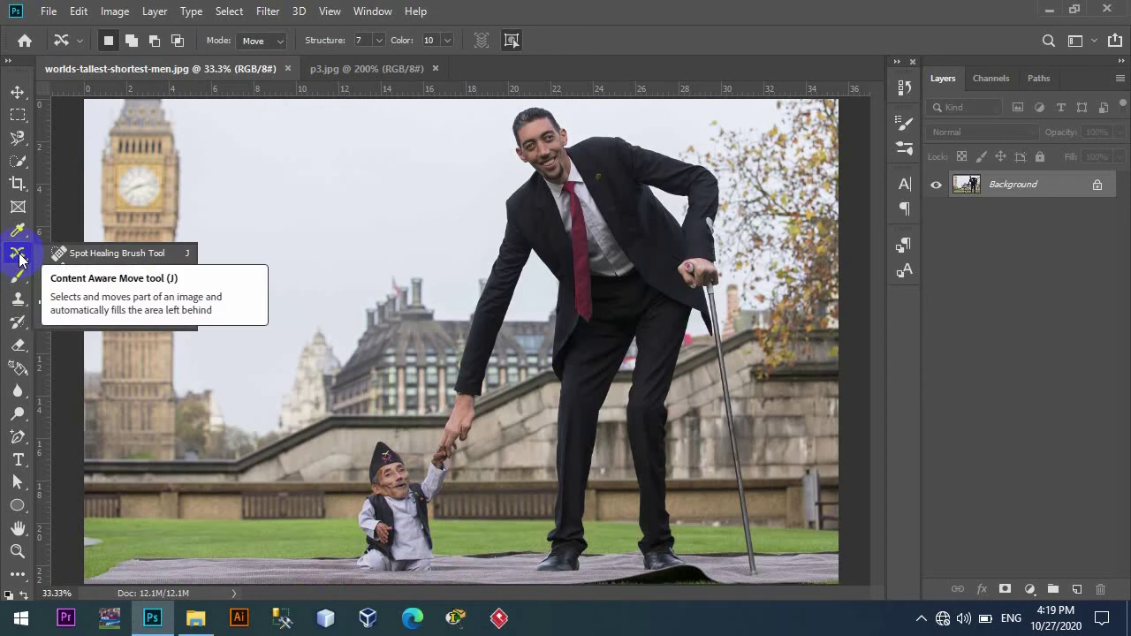
click(106, 303)
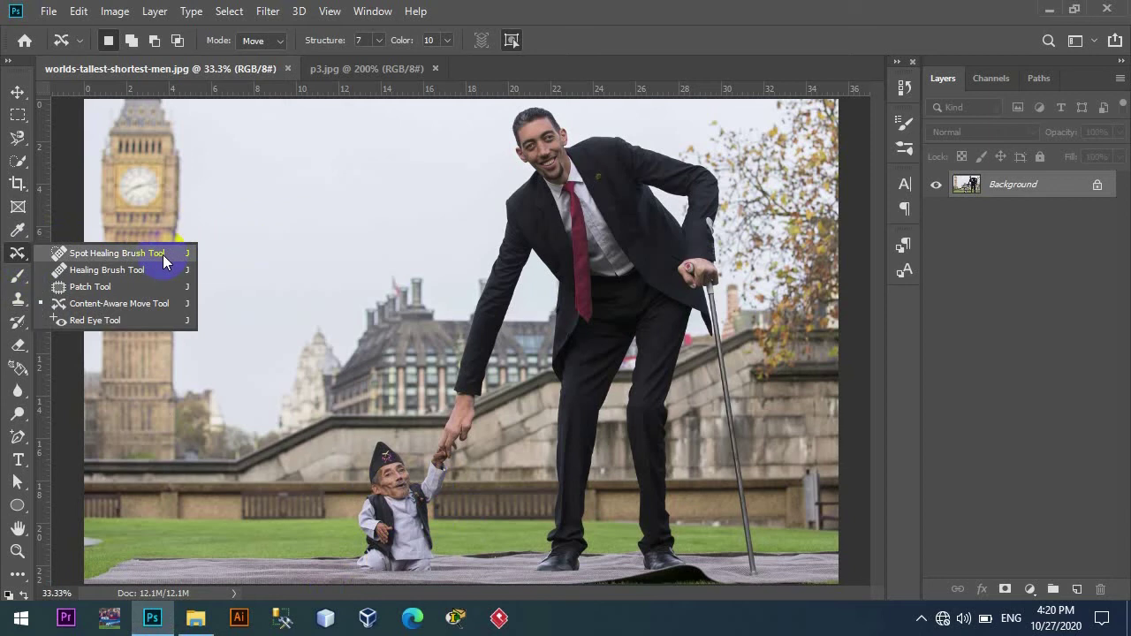
click(143, 303)
drag(1, 249, 129, 315)
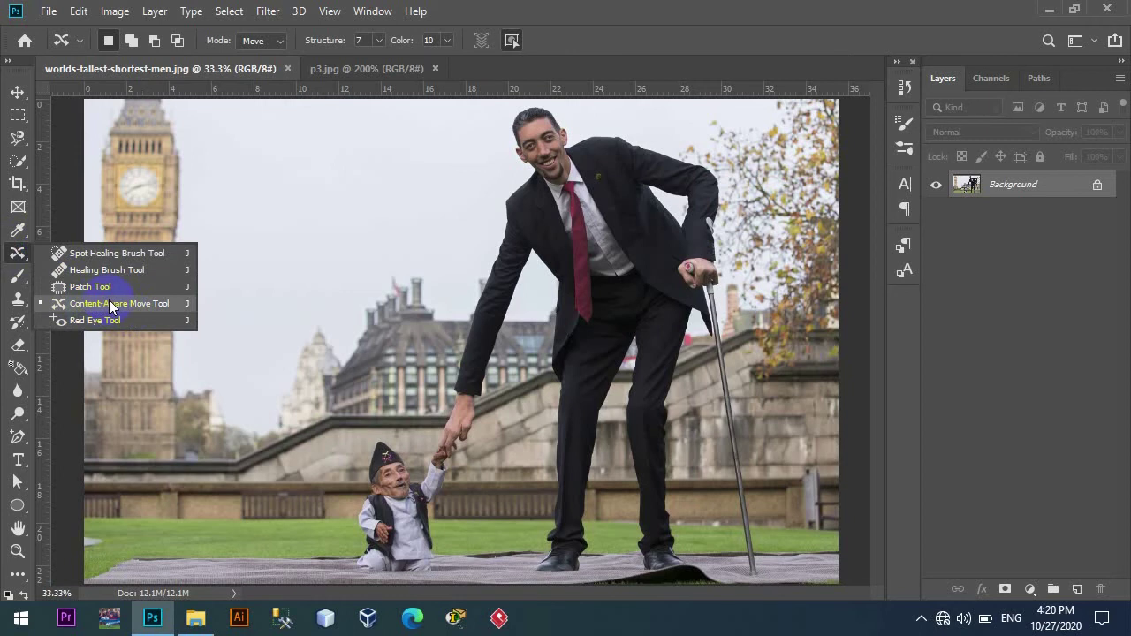
click(110, 305)
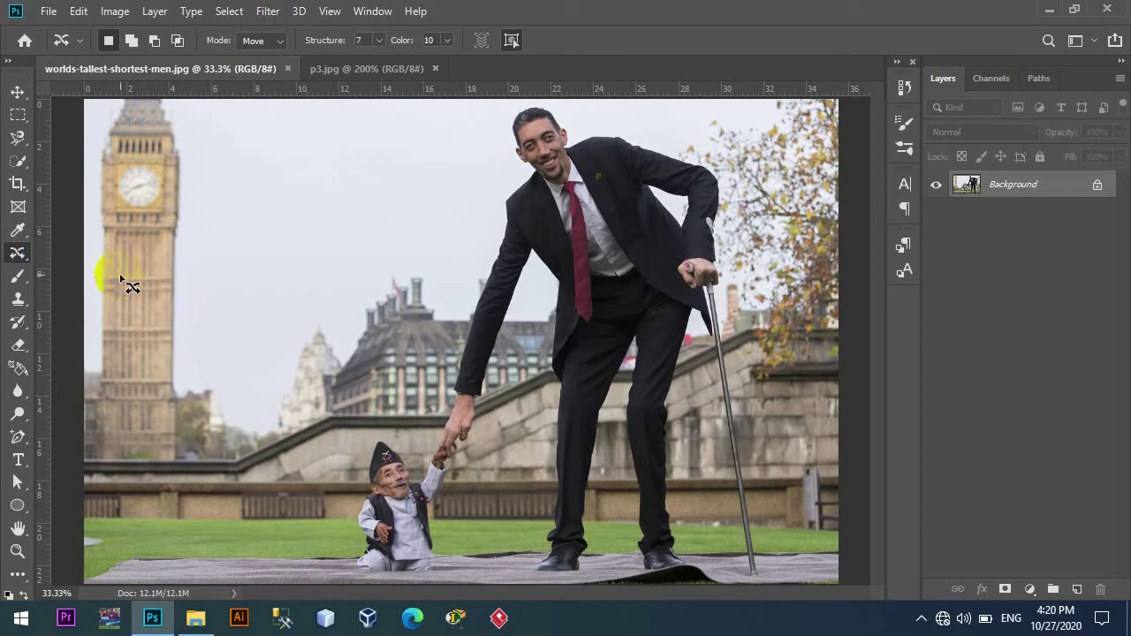
right_click(12, 257)
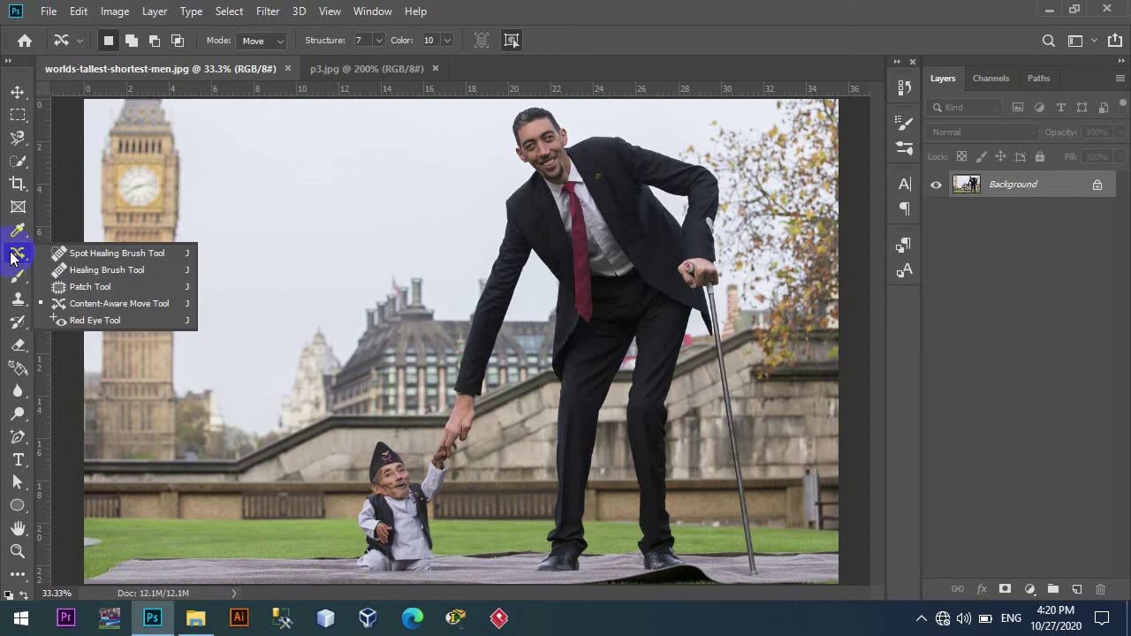
click(77, 257)
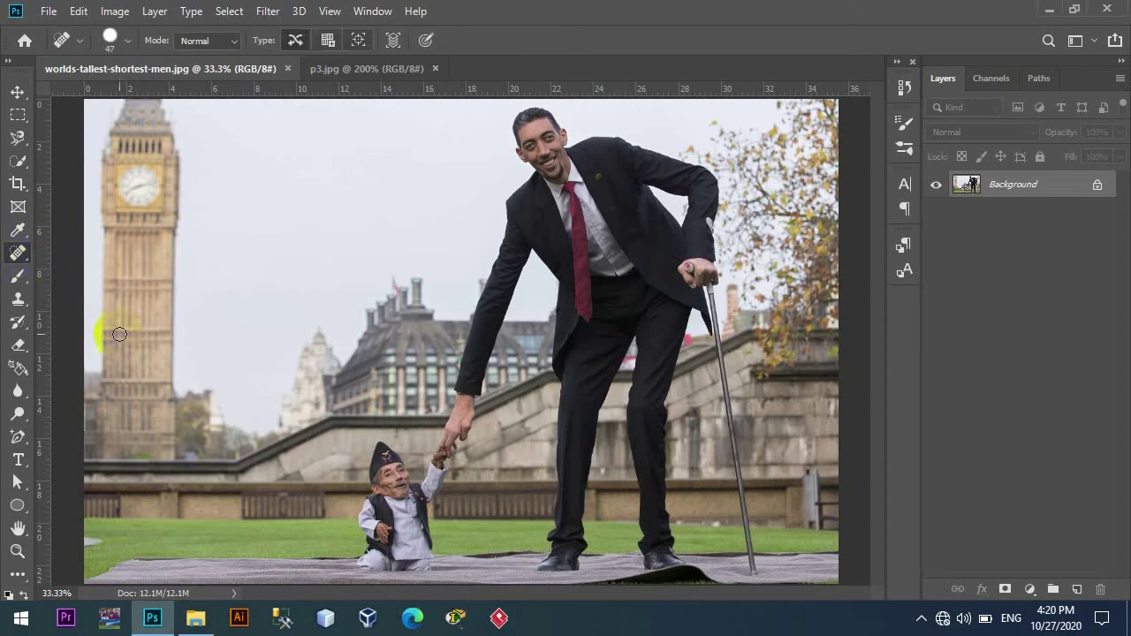
right_click(24, 258)
click(114, 303)
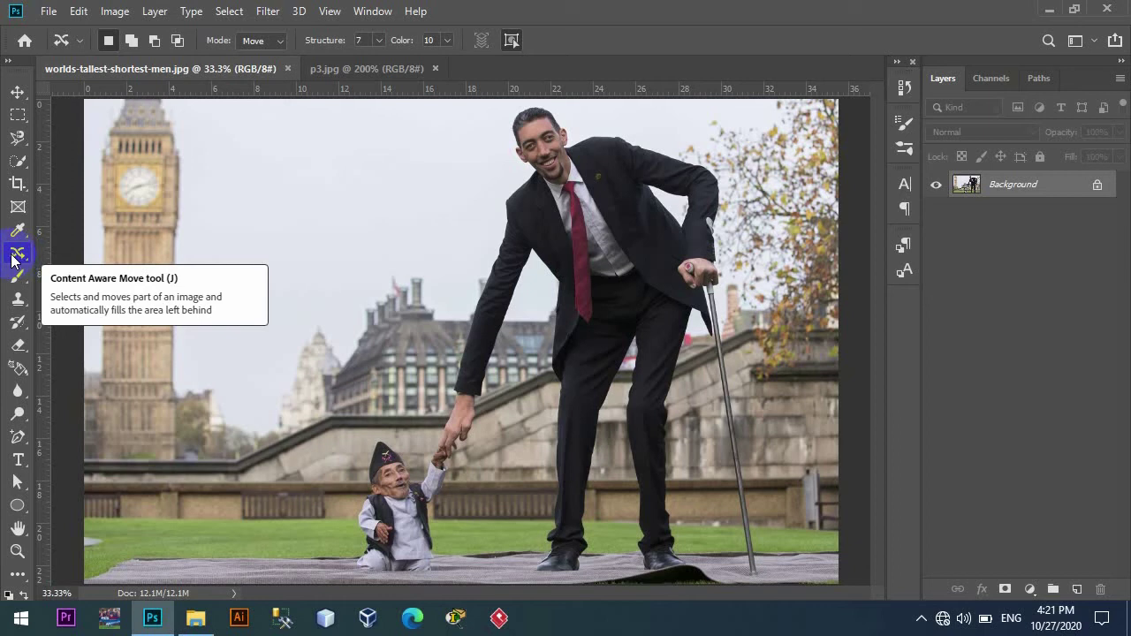
Draw a trial selection on the sky left of the tall man, then clear it
right_click(12, 257)
key(Escape)
right_click(18, 253)
click(95, 301)
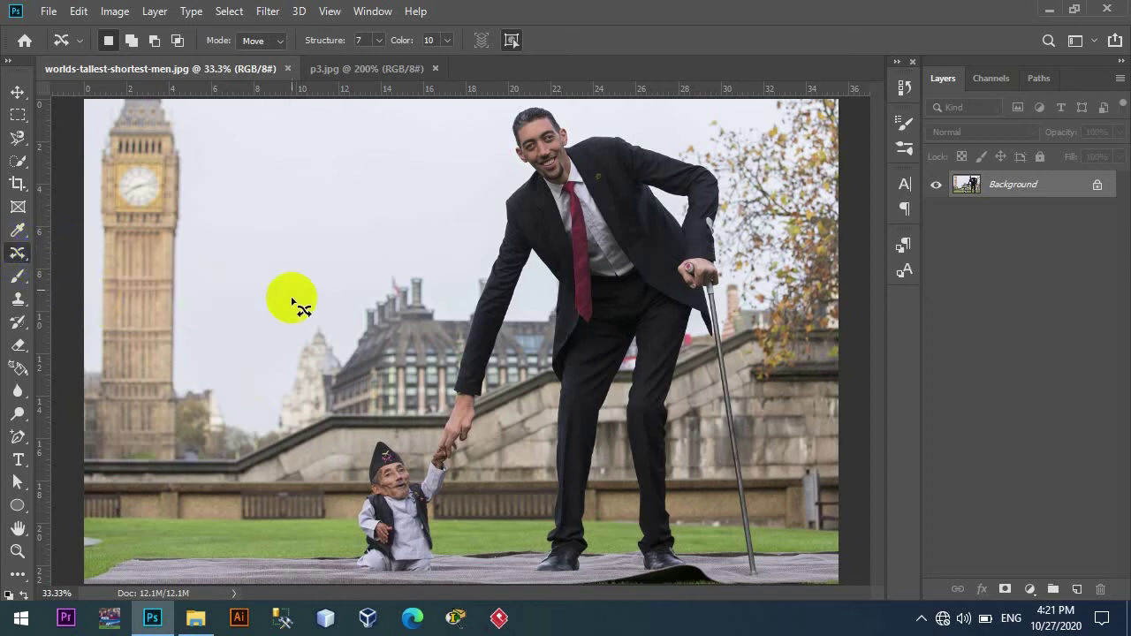
mouse_move(210, 280)
mouse_down()
mouse_move(309, 241)
mouse_move(297, 233)
mouse_up()
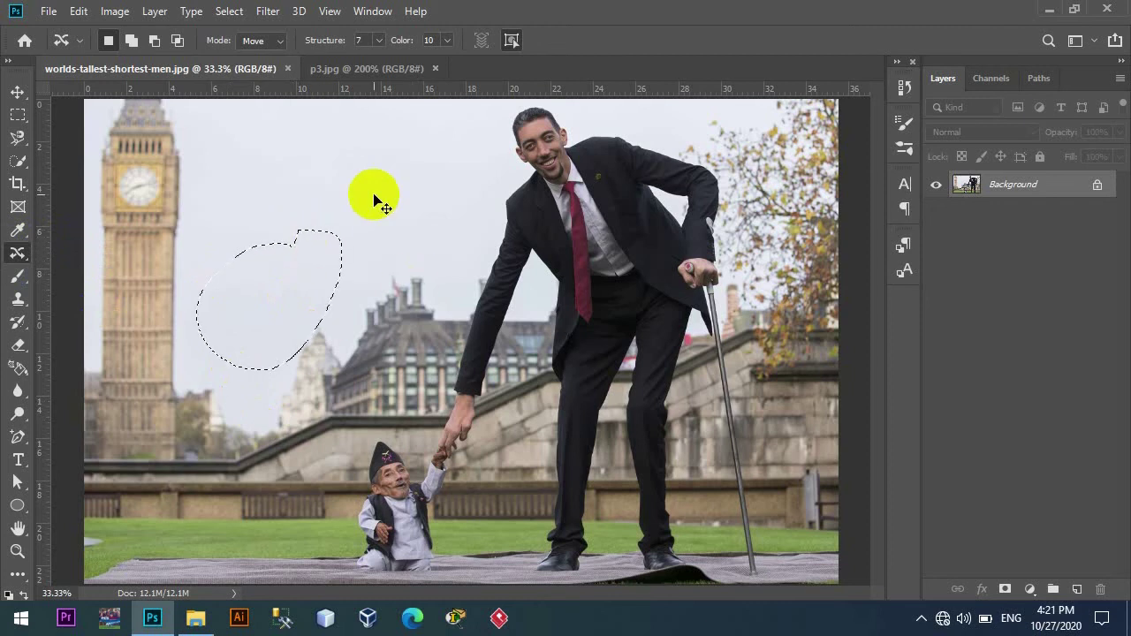
click(376, 202)
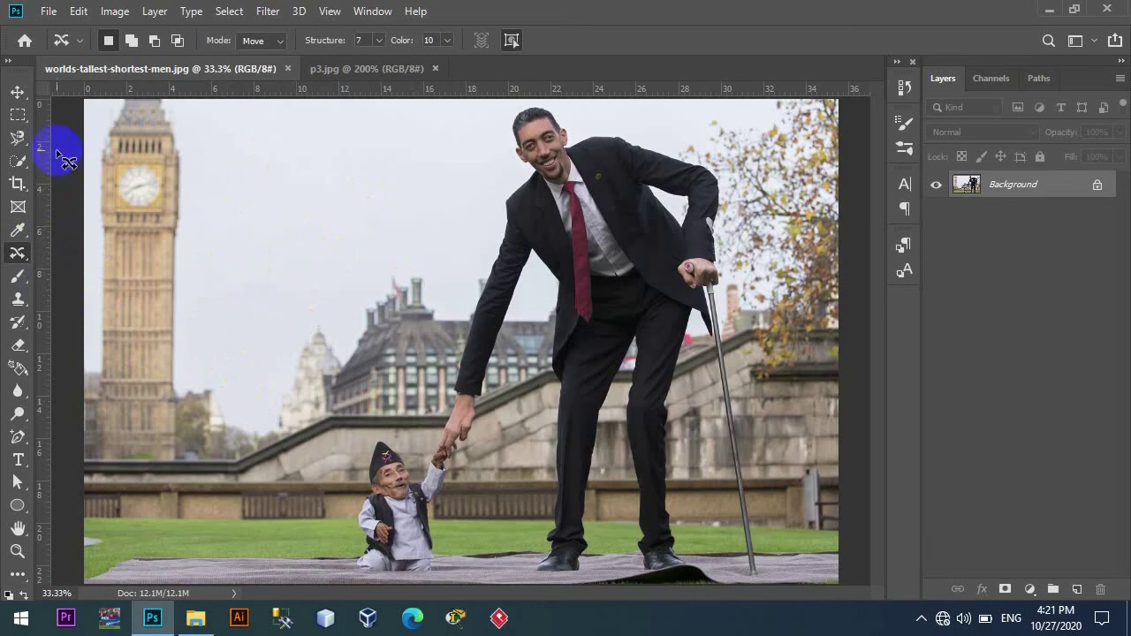
With Content-Aware Move, outline the short man from his joined hands up over the hat
right_click(18, 139)
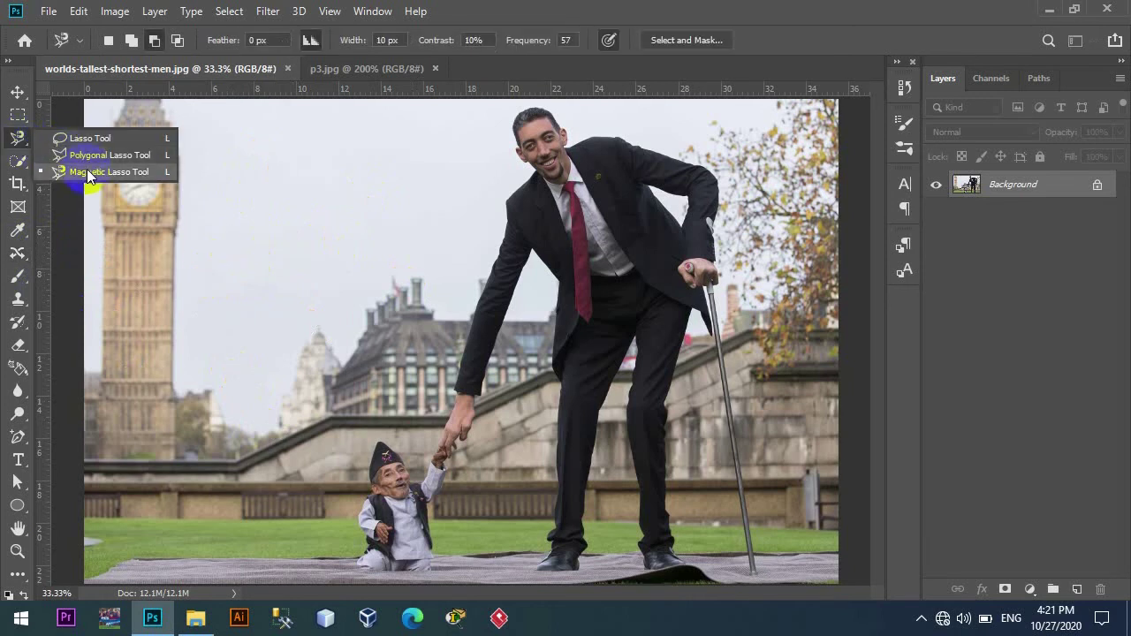
right_click(15, 254)
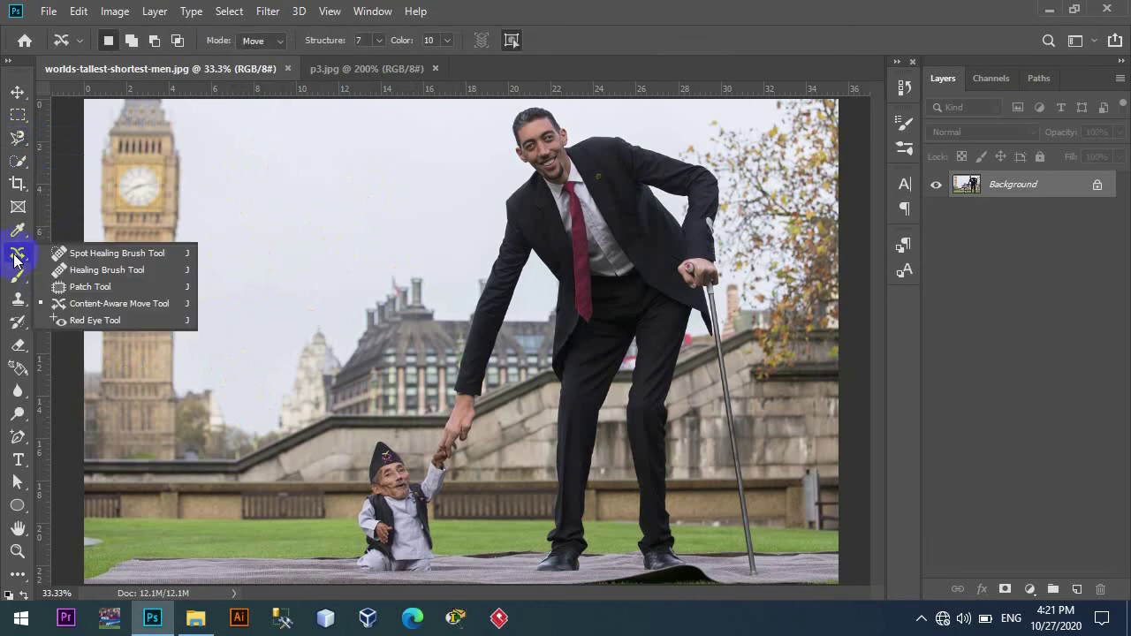
click(100, 306)
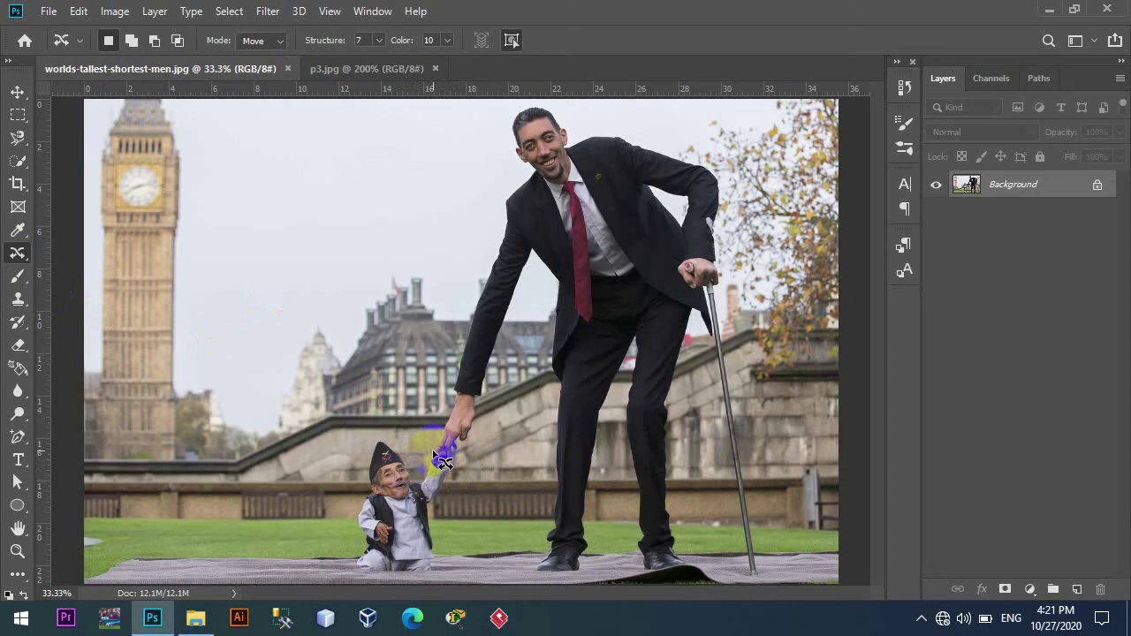
mouse_move(442, 459)
mouse_down()
mouse_move(378, 439)
mouse_move(351, 542)
mouse_move(351, 571)
mouse_move(366, 584)
mouse_move(444, 585)
mouse_move(465, 477)
mouse_move(441, 449)
mouse_move(397, 433)
mouse_move(413, 445)
mouse_up()
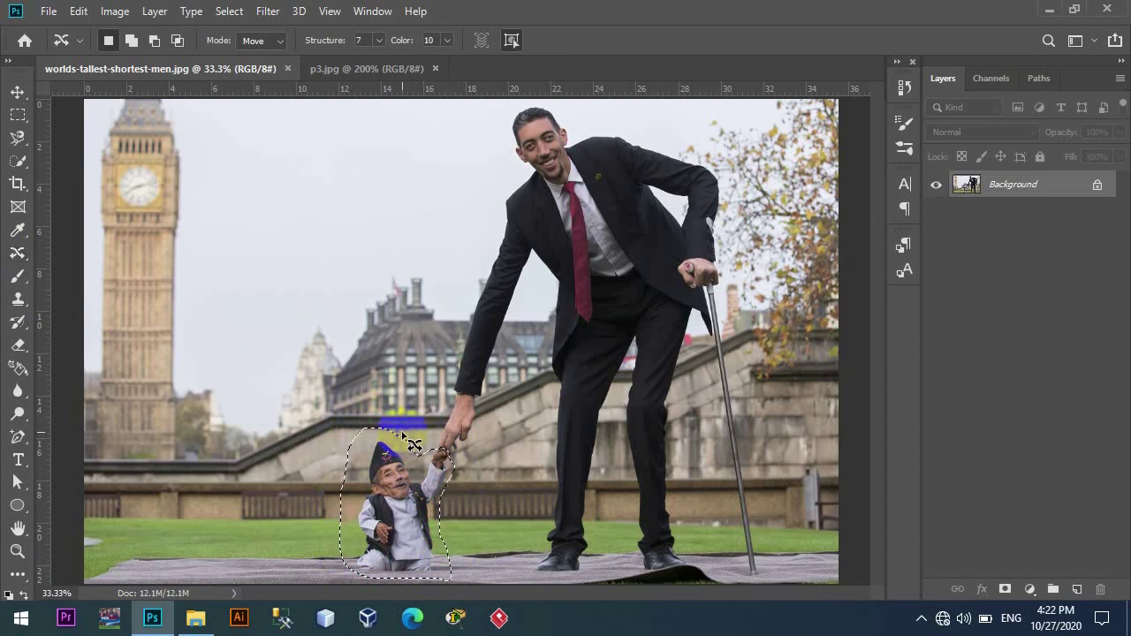
Fill the short man's selection with Content-Aware contents, leaving wall, grass and ground cloth
key(shift+BackSpace)
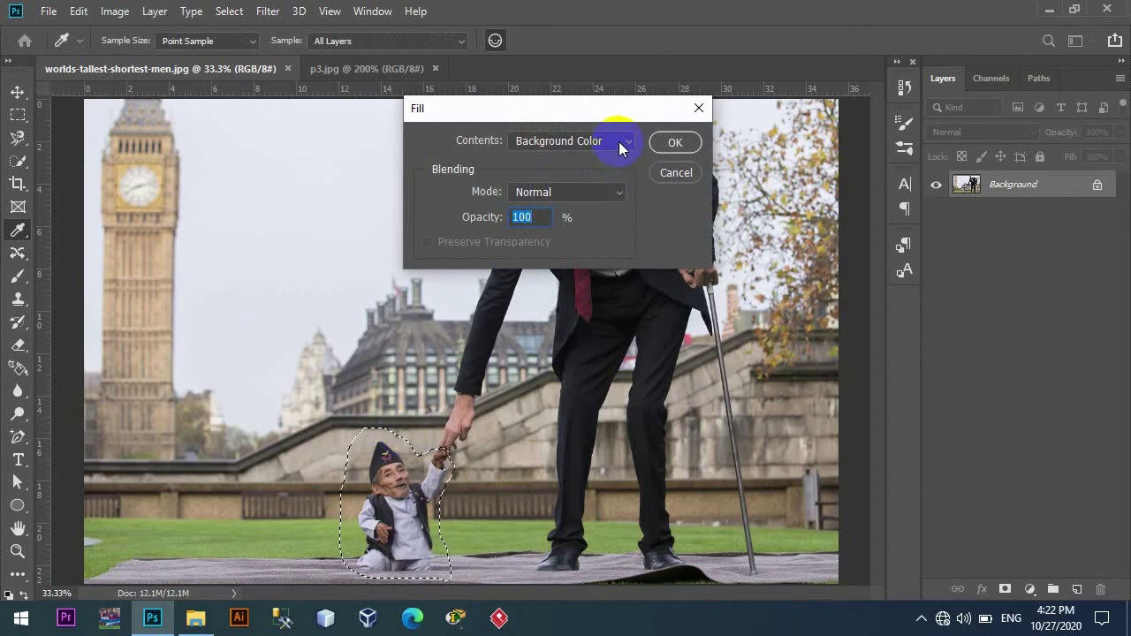
click(616, 142)
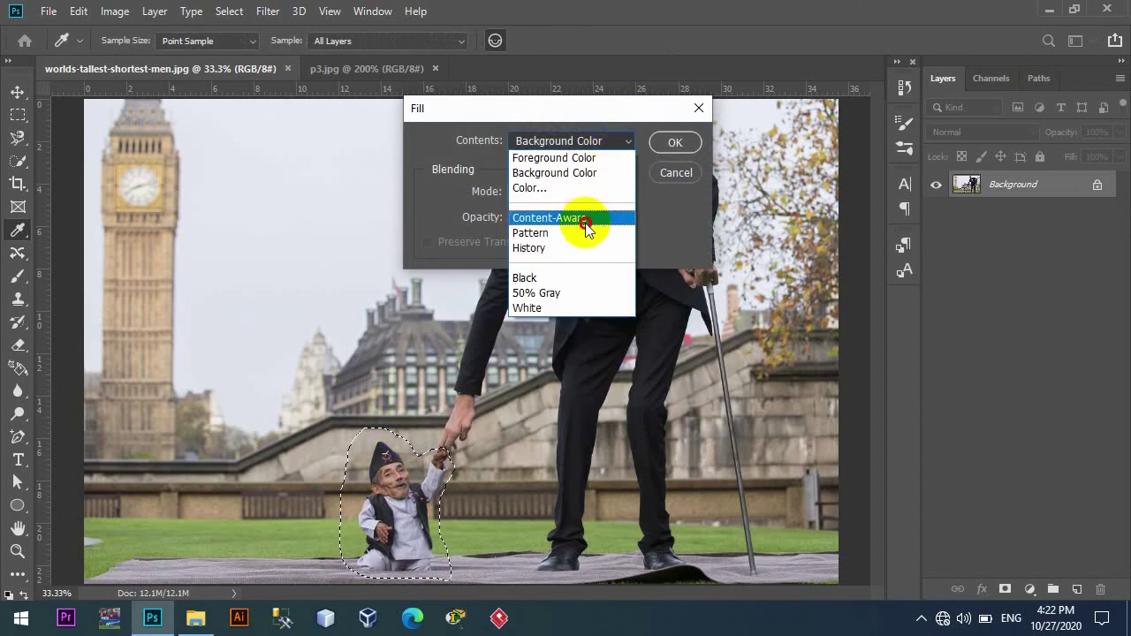
click(585, 222)
click(621, 144)
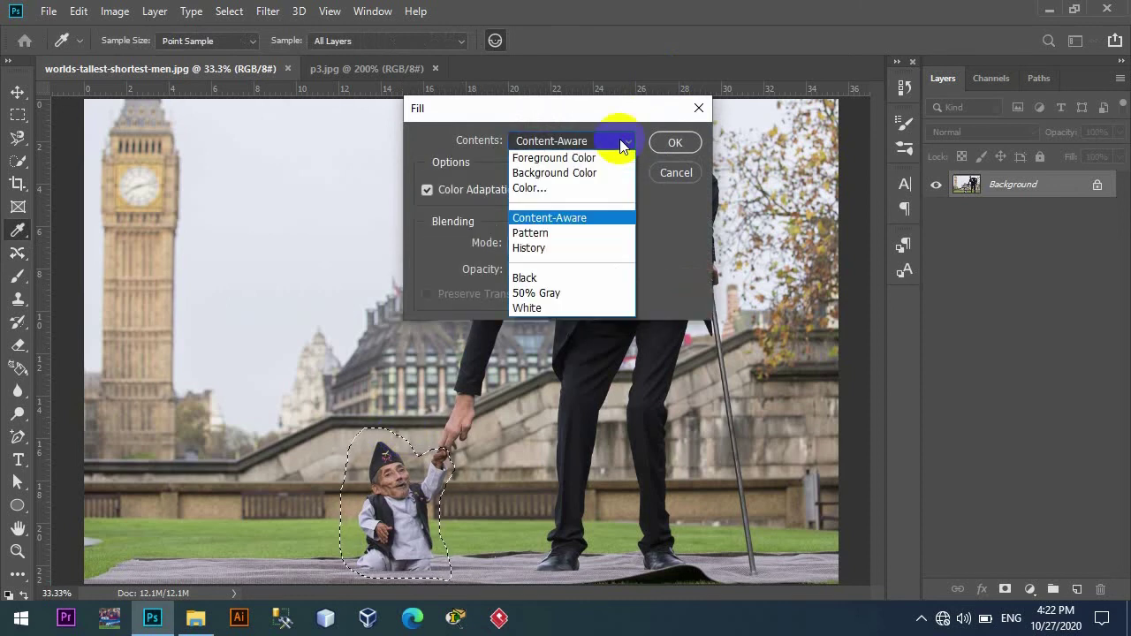
click(563, 221)
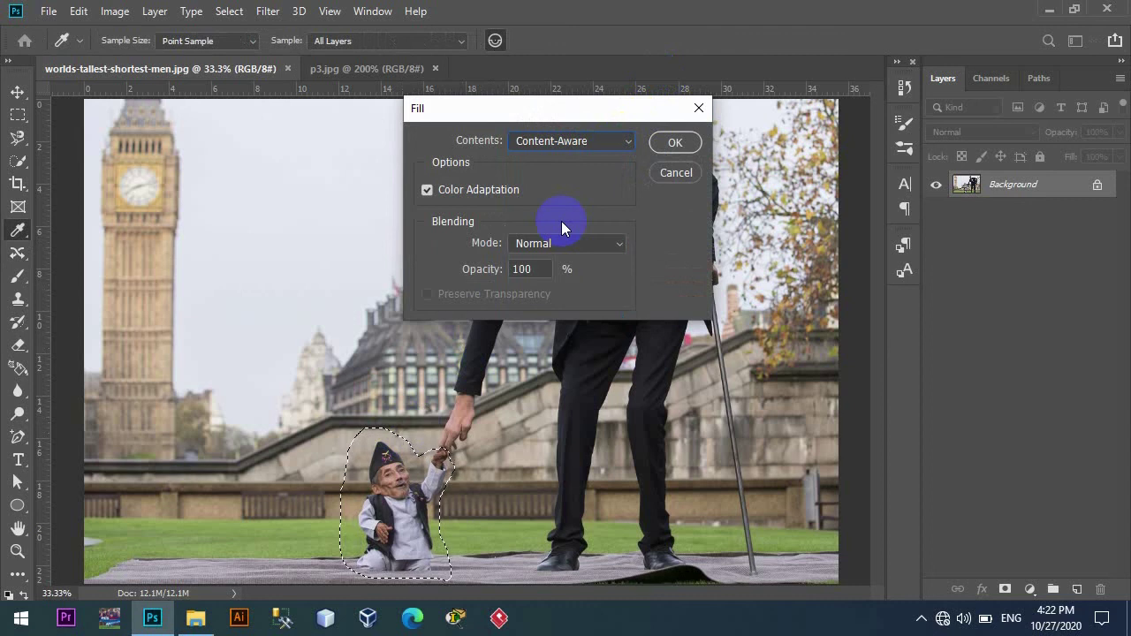
click(676, 146)
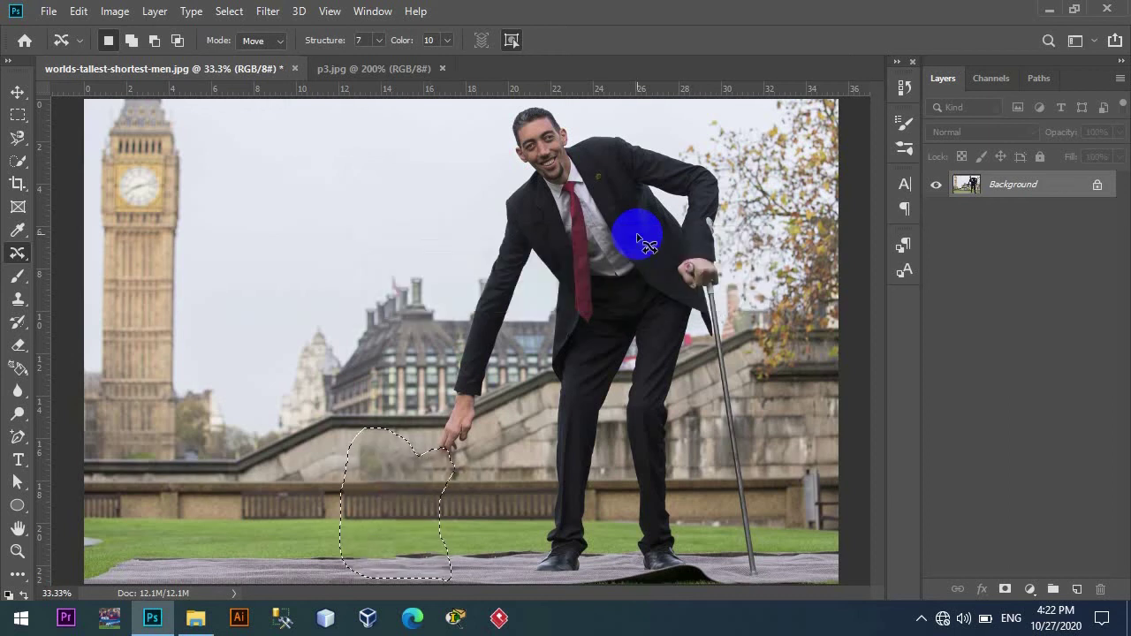
Deselect and switch to the Polygonal Lasso tool
key(ctrl+d)
click(707, 289)
click(834, 258)
click(712, 287)
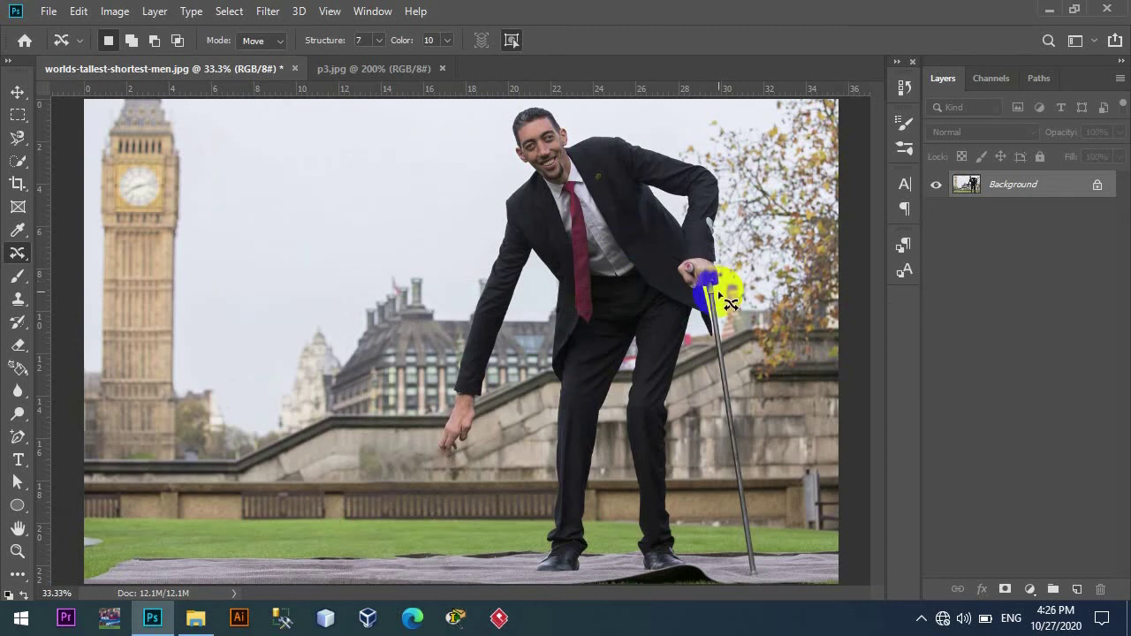
drag(17, 138, 55, 165)
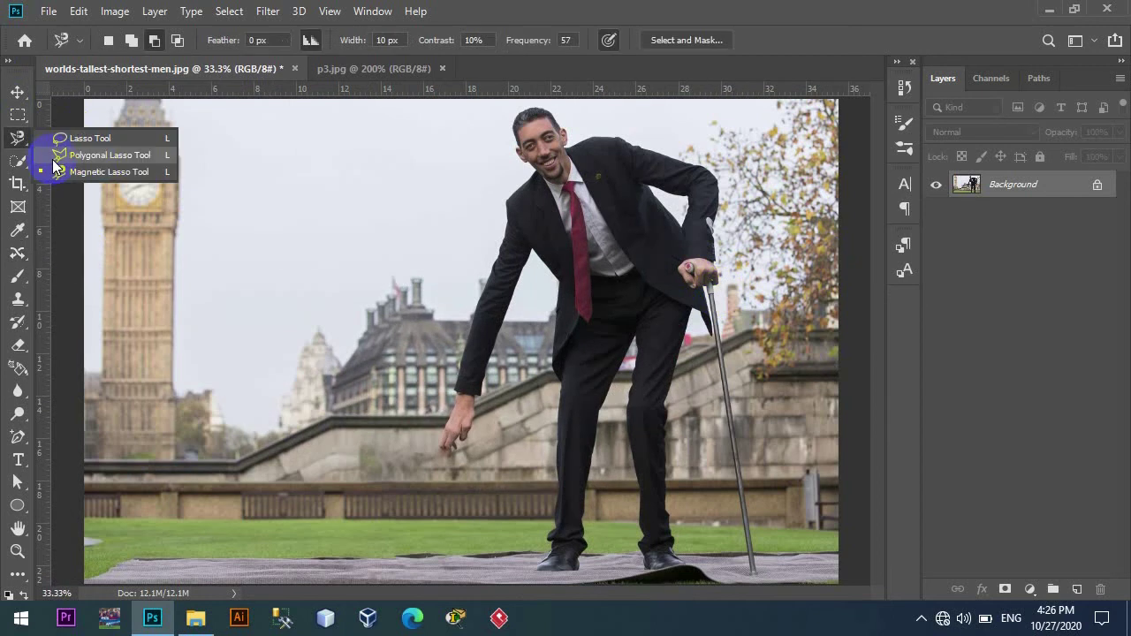
click(55, 157)
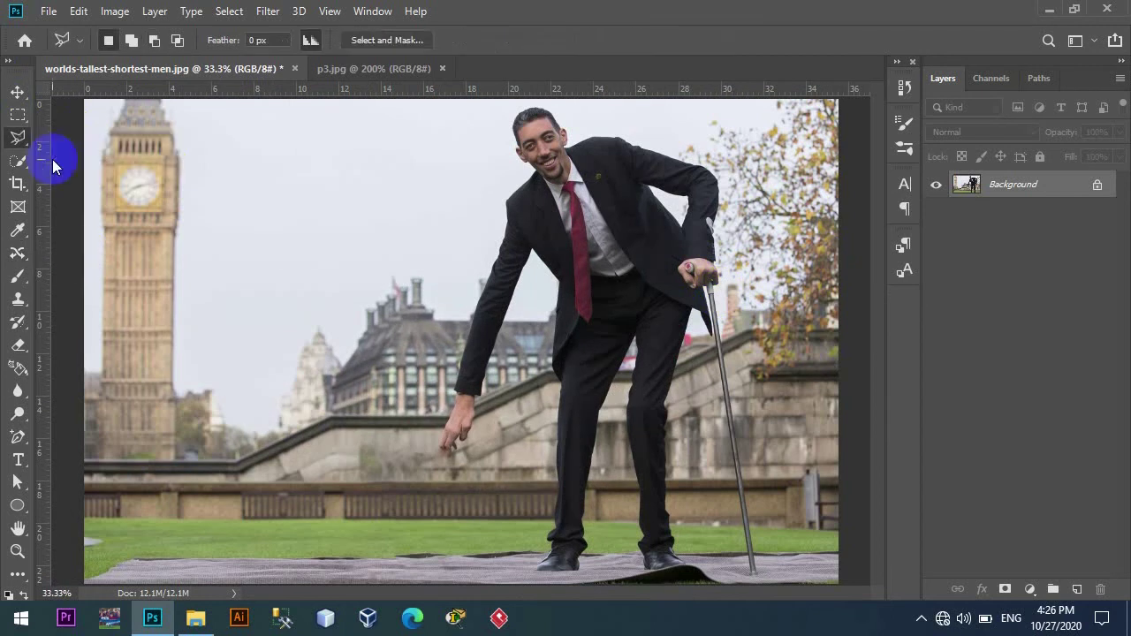
Zoom in and pan to the tall man's legs and cane
click(707, 284)
scroll(718, 285, up, 1)
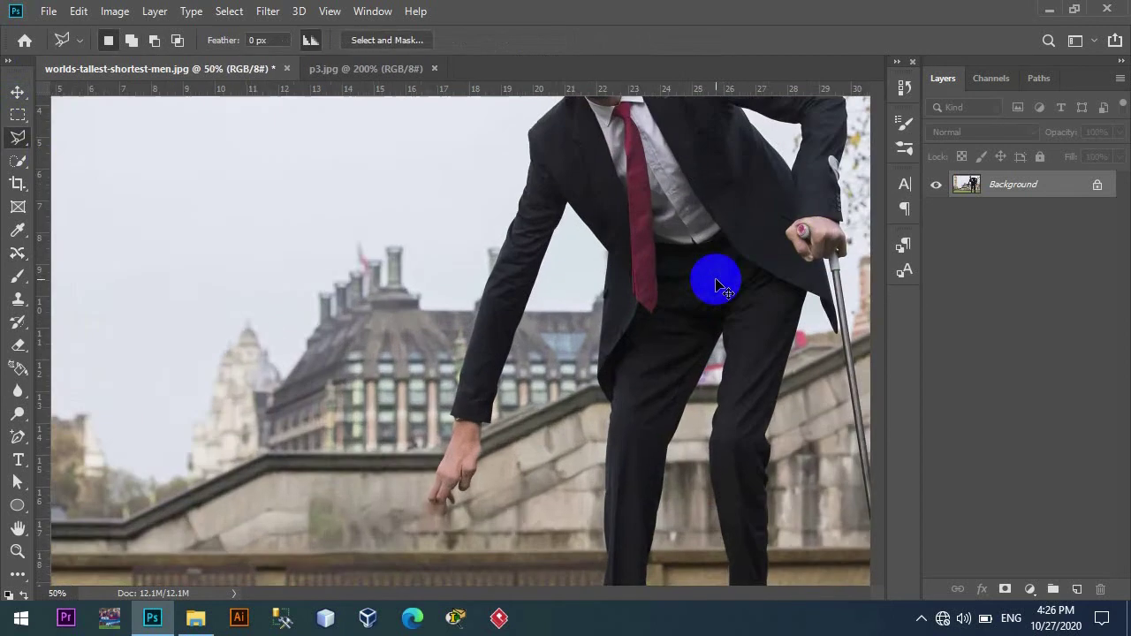
scroll(716, 279, up, 1)
drag(716, 280, 450, 174)
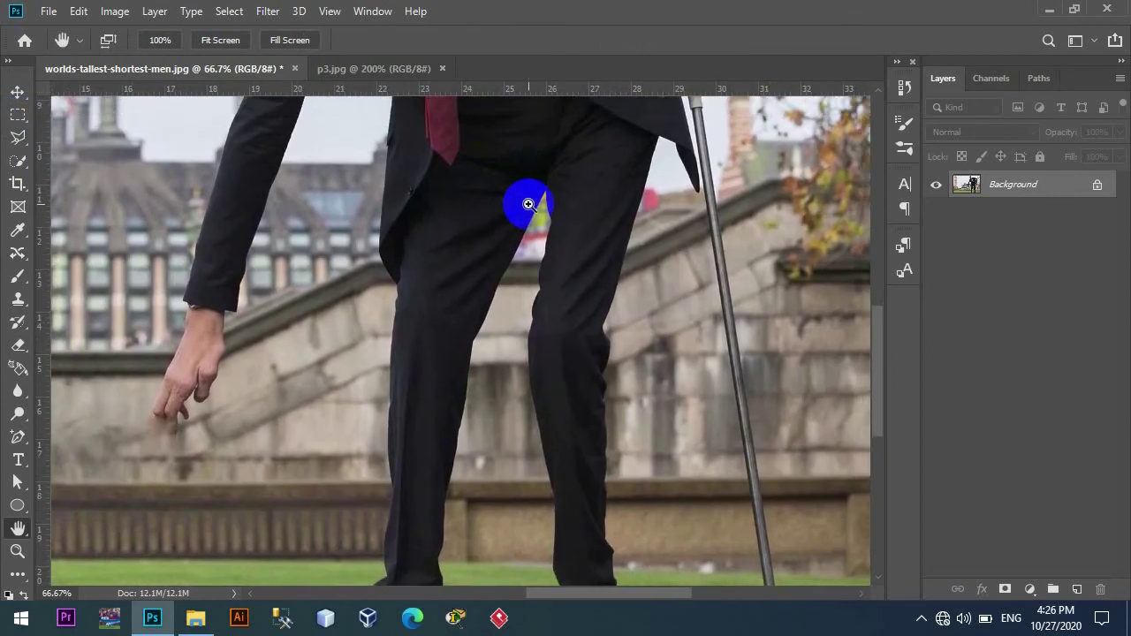
scroll(527, 204, down, 1)
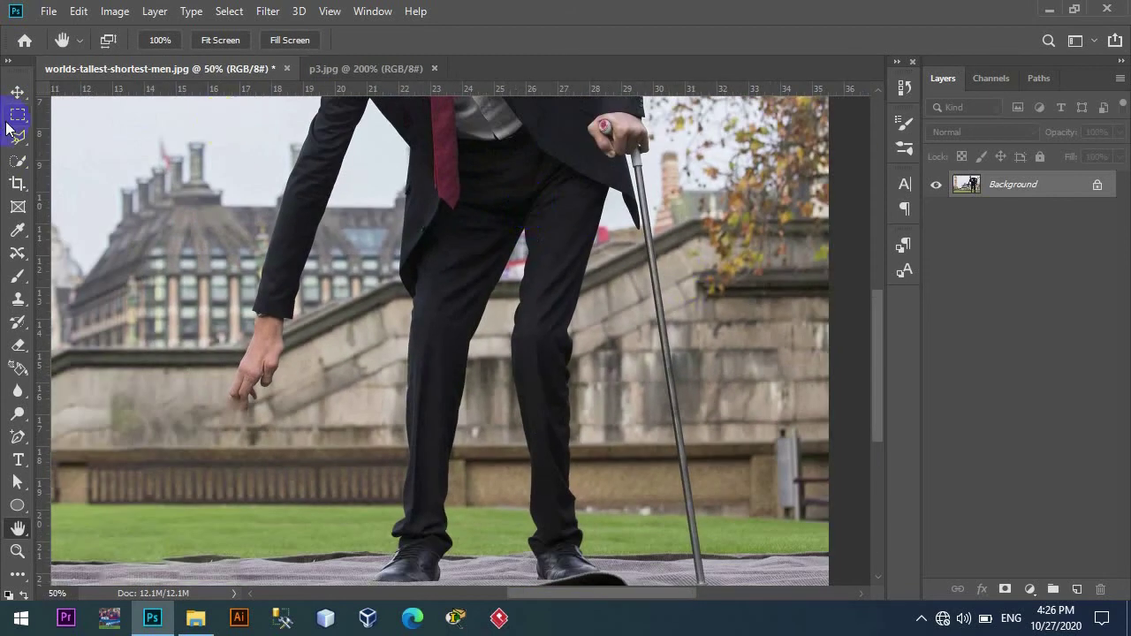
Trace a polygonal outline around the cane, from the tall man's hand to its tip
drag(18, 137, 79, 156)
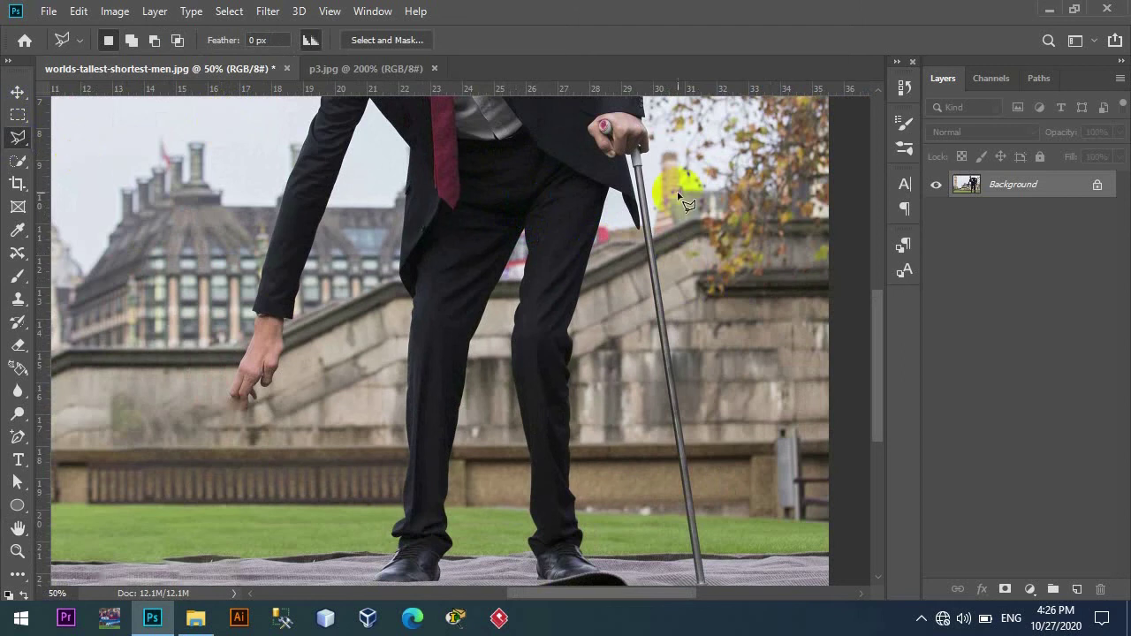
click(631, 158)
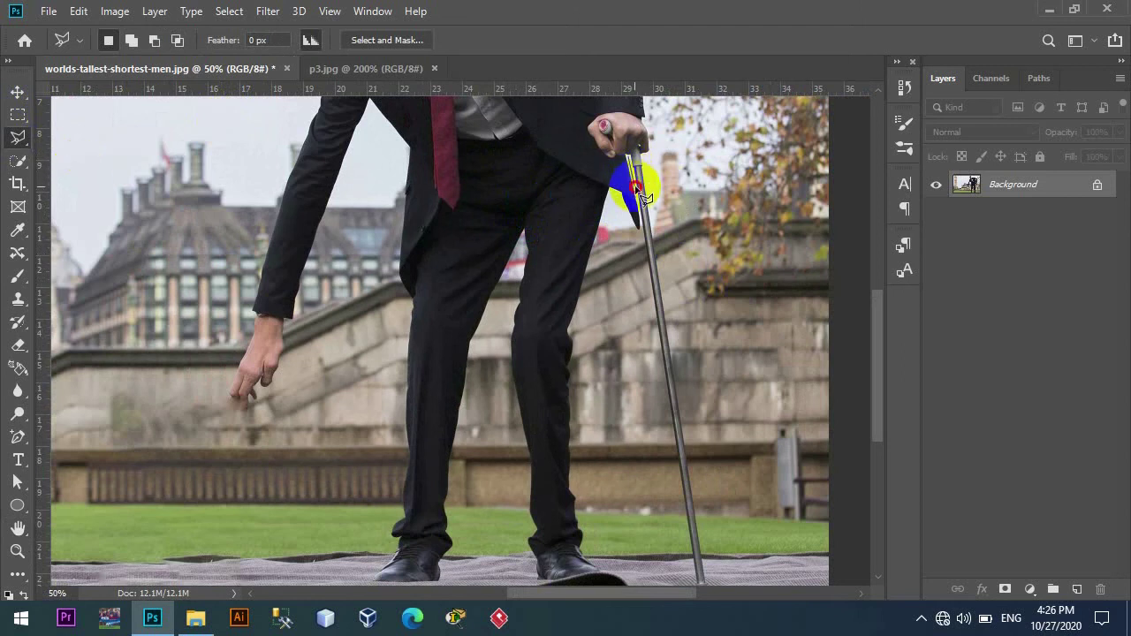
click(643, 231)
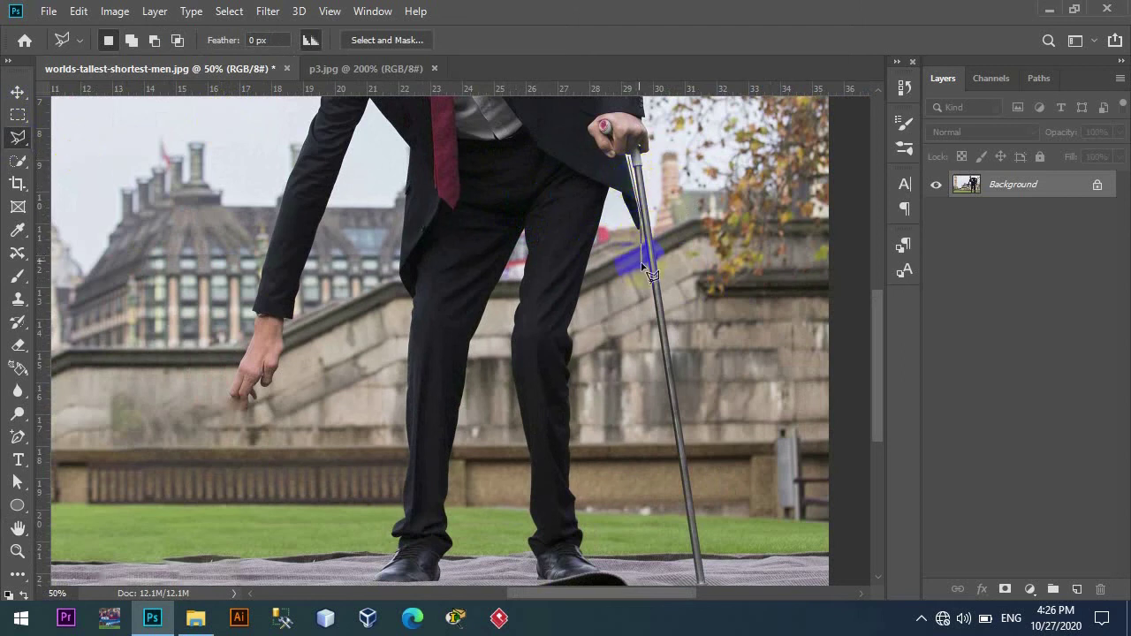
click(661, 374)
click(665, 454)
click(669, 504)
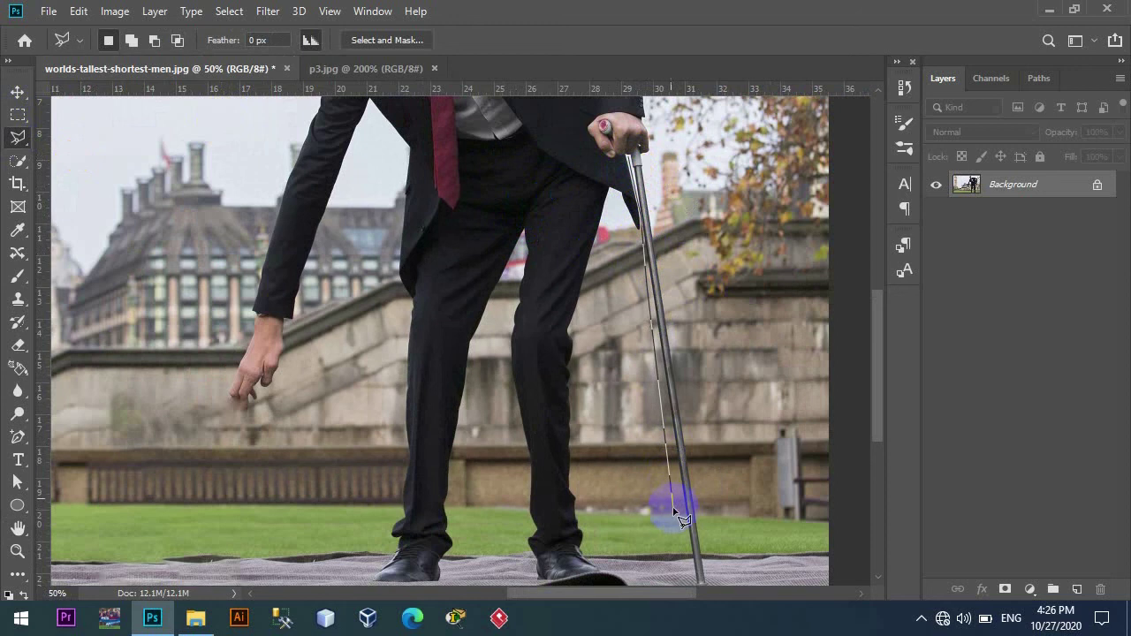
click(673, 545)
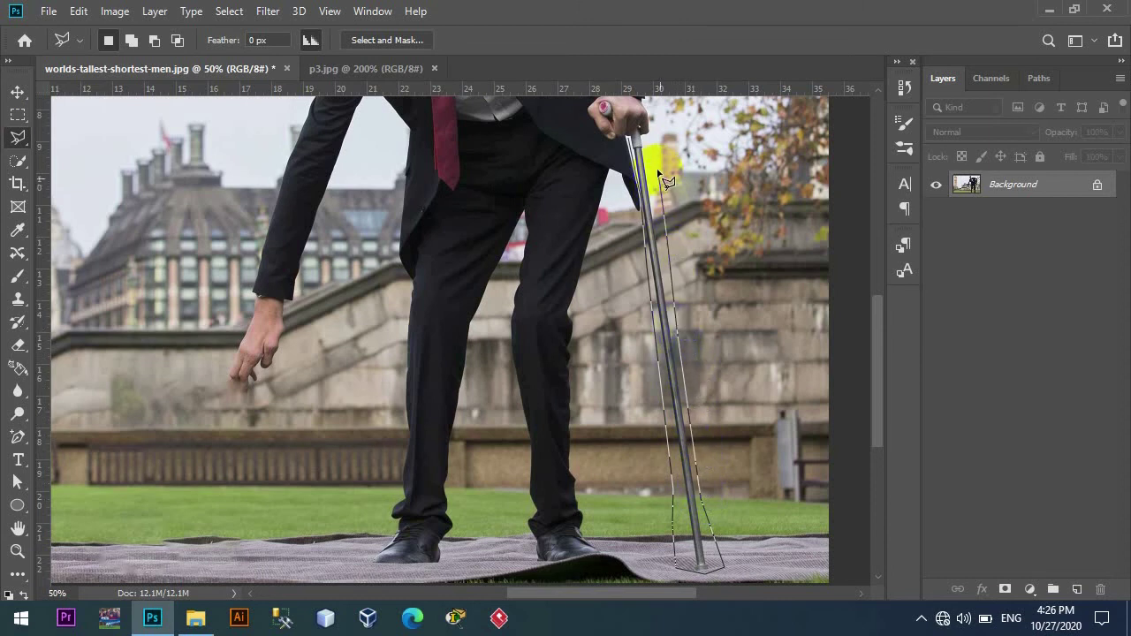
click(651, 133)
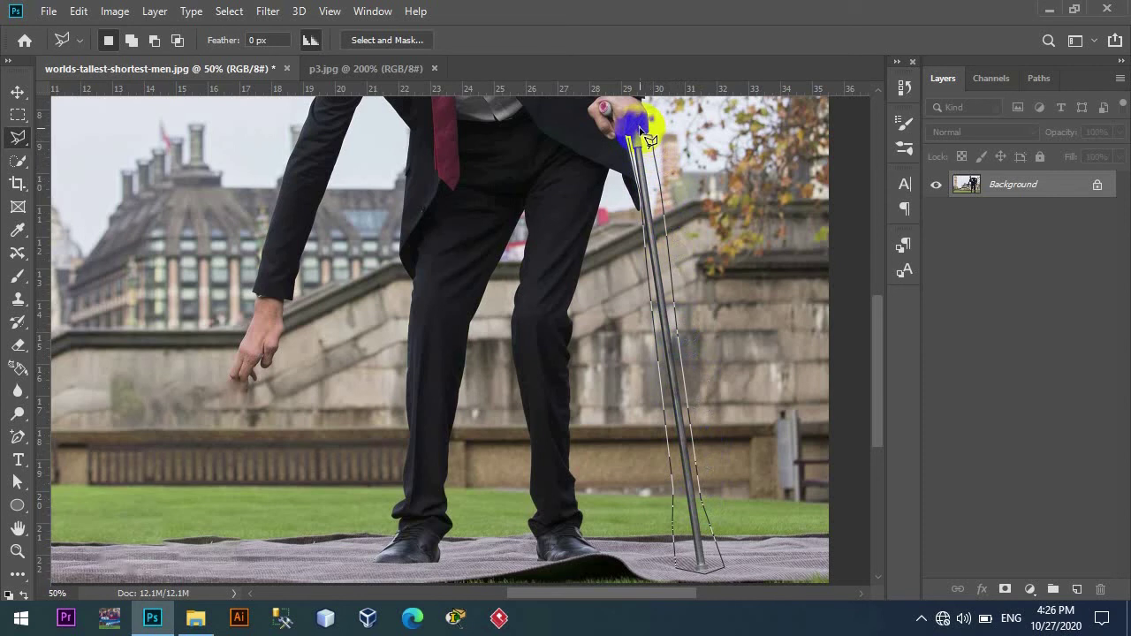
click(634, 139)
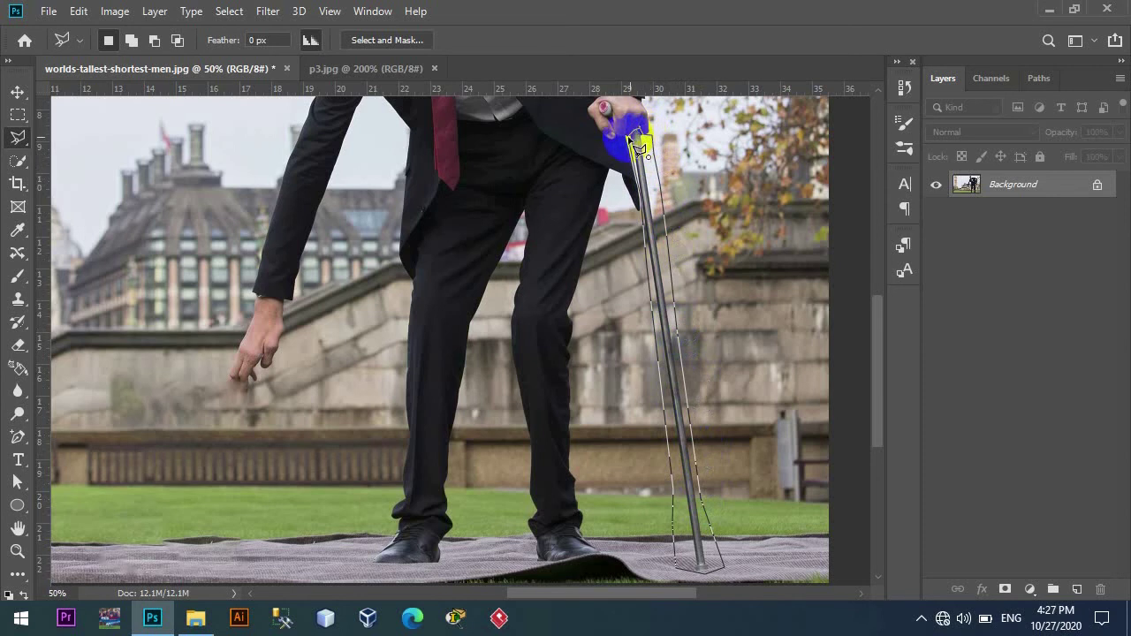
double_click(636, 142)
click(521, 193)
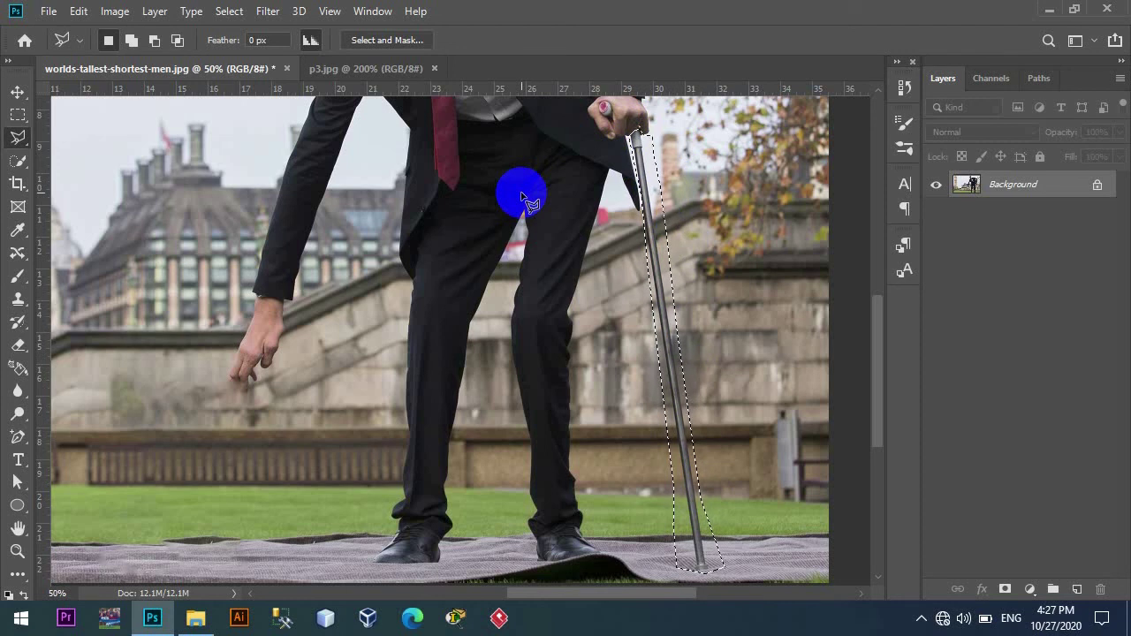
Content-Aware fill the cane selection to erase the cane
key(shift+BackSpace)
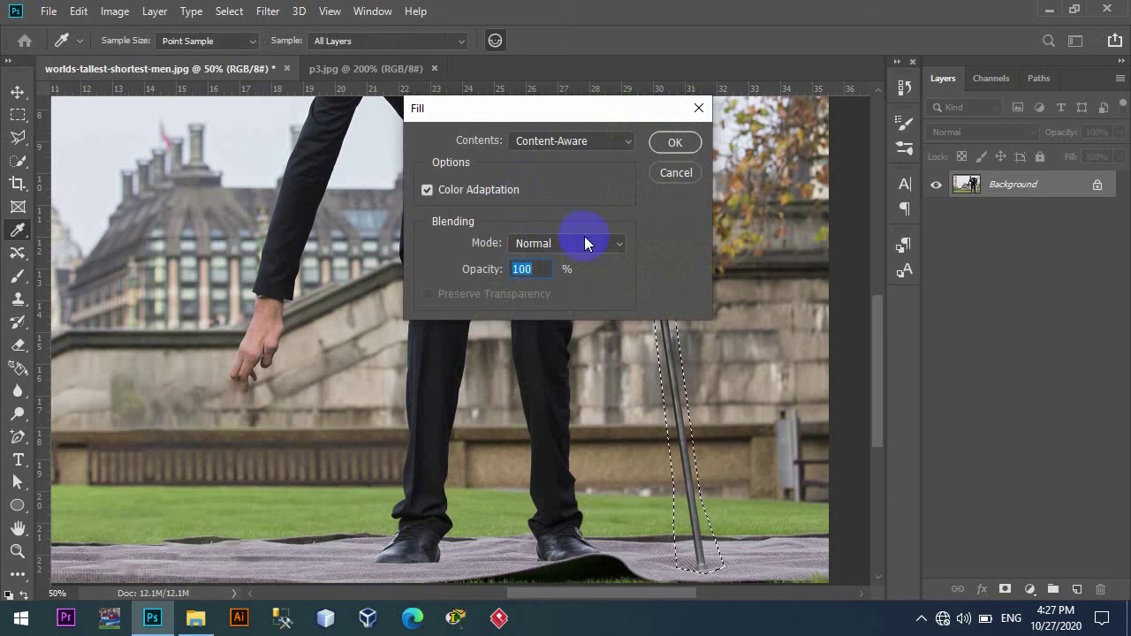
double_click(530, 268)
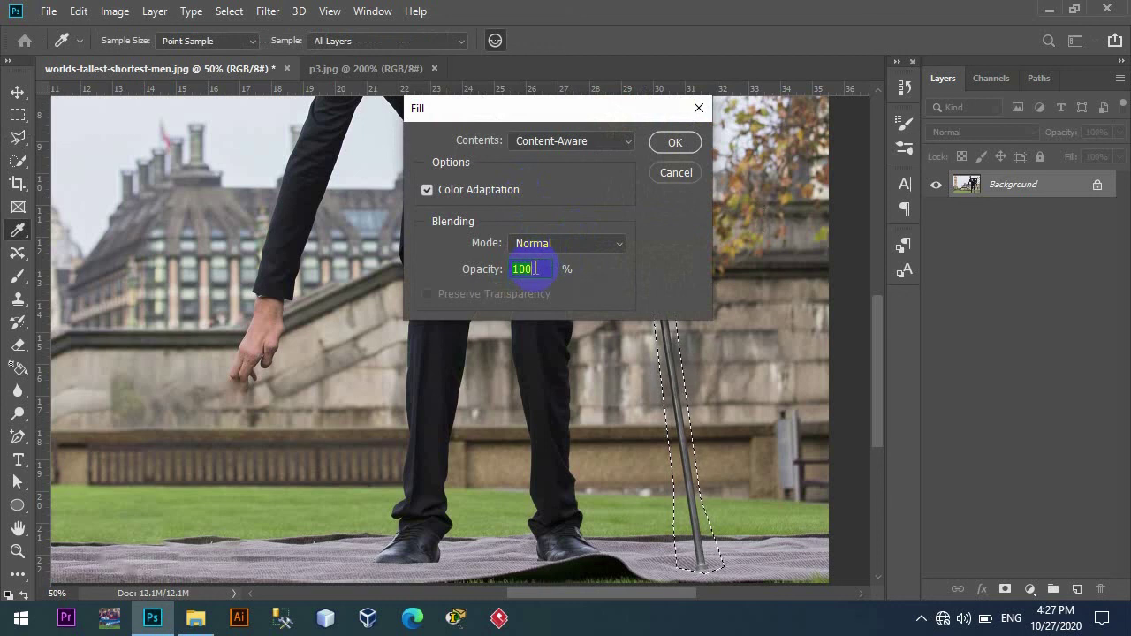
click(624, 141)
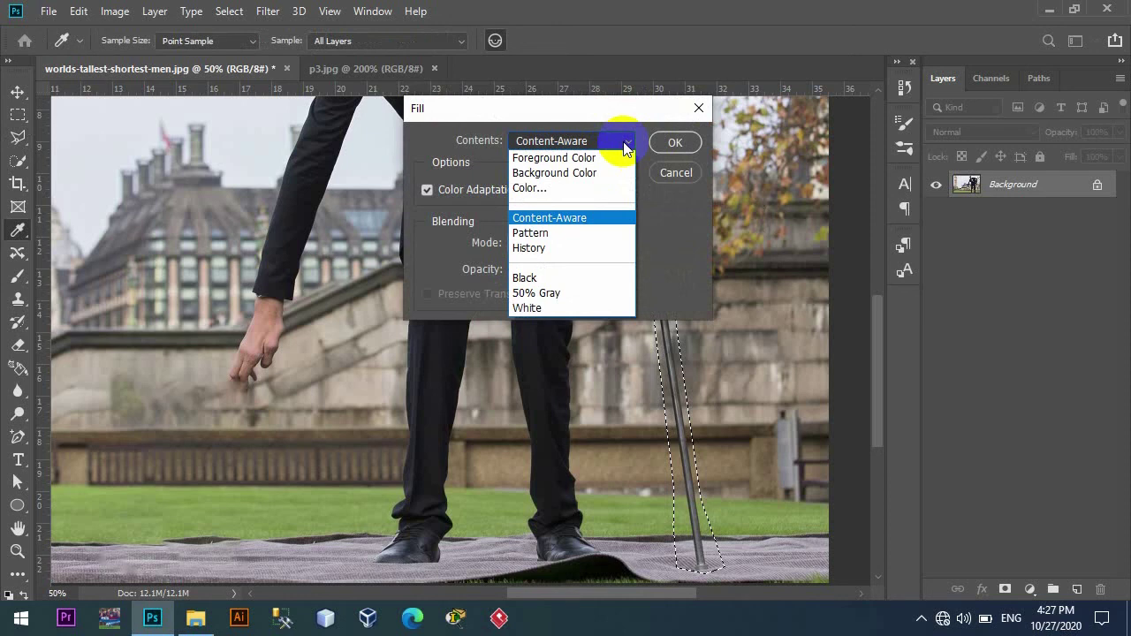
click(624, 147)
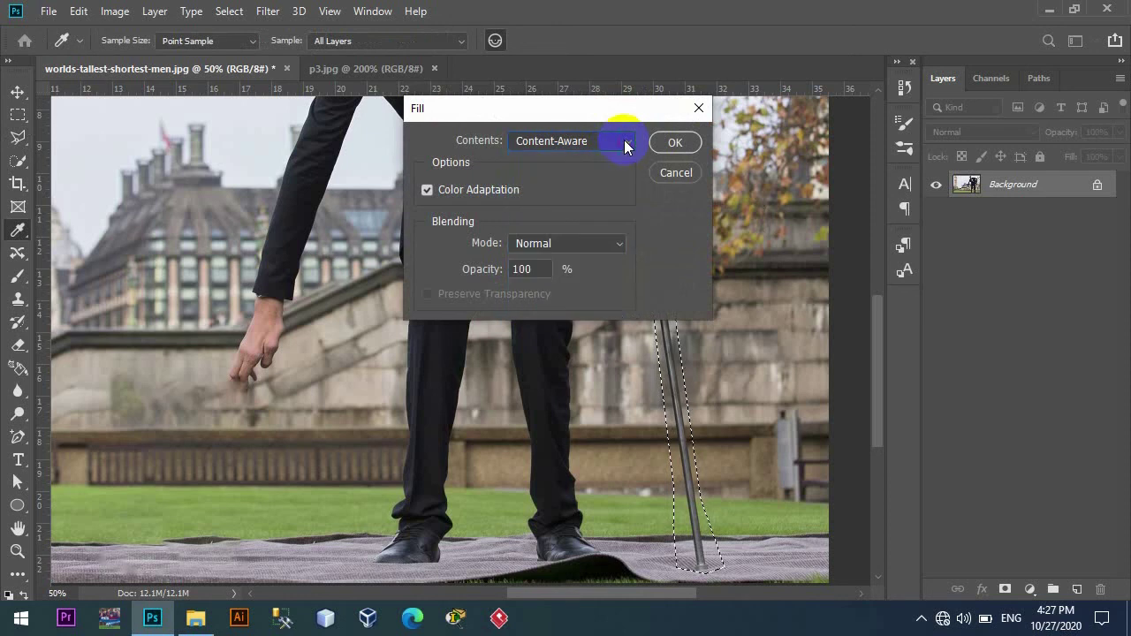
click(677, 143)
key(l)
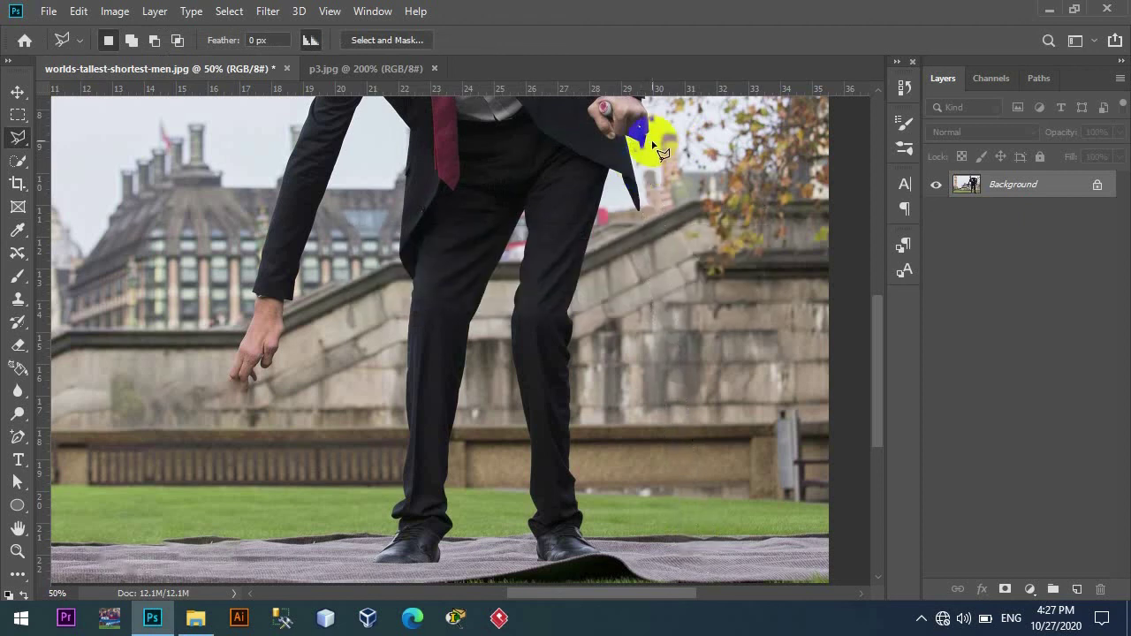
Outline the leftover cane spot by the hand and Content-Aware fill it
click(653, 139)
click(638, 135)
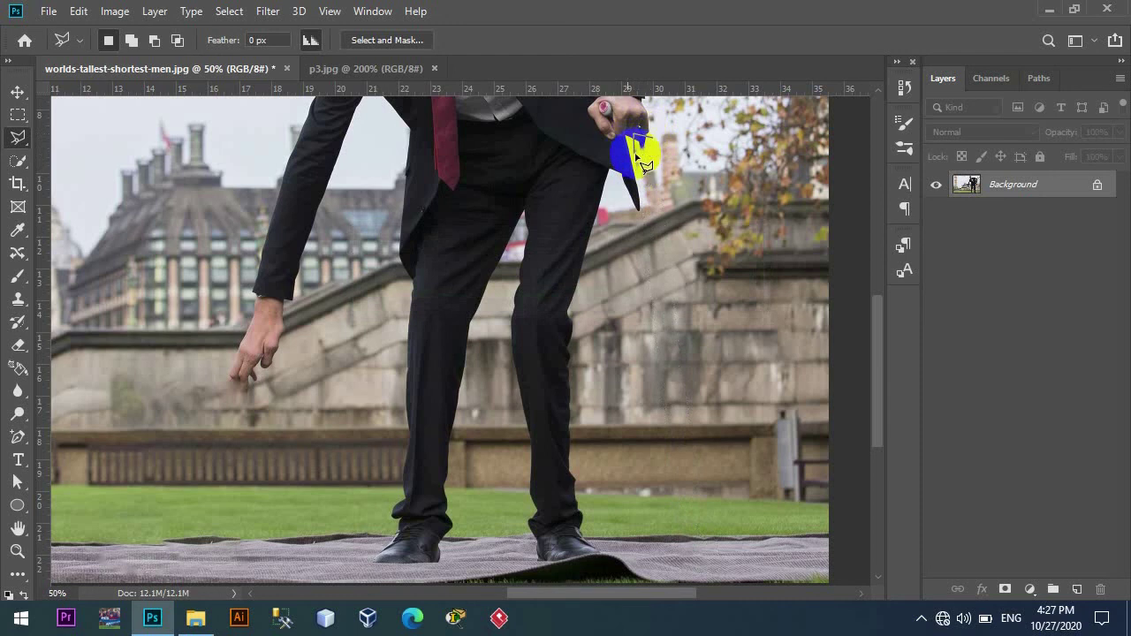
click(654, 143)
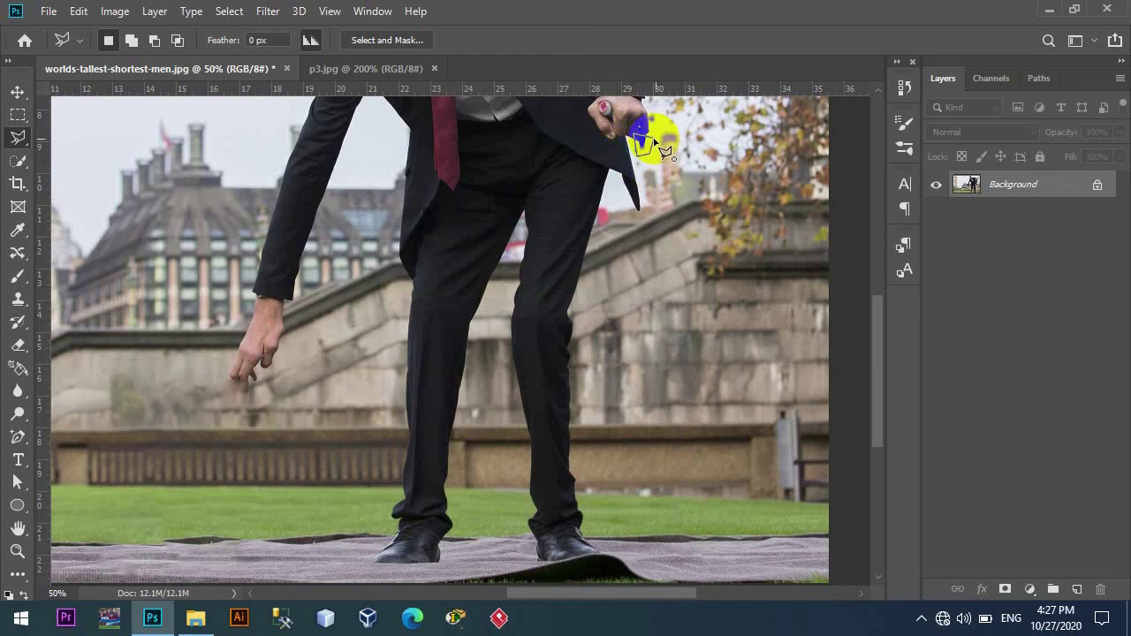
click(659, 150)
key(shift+BackSpace)
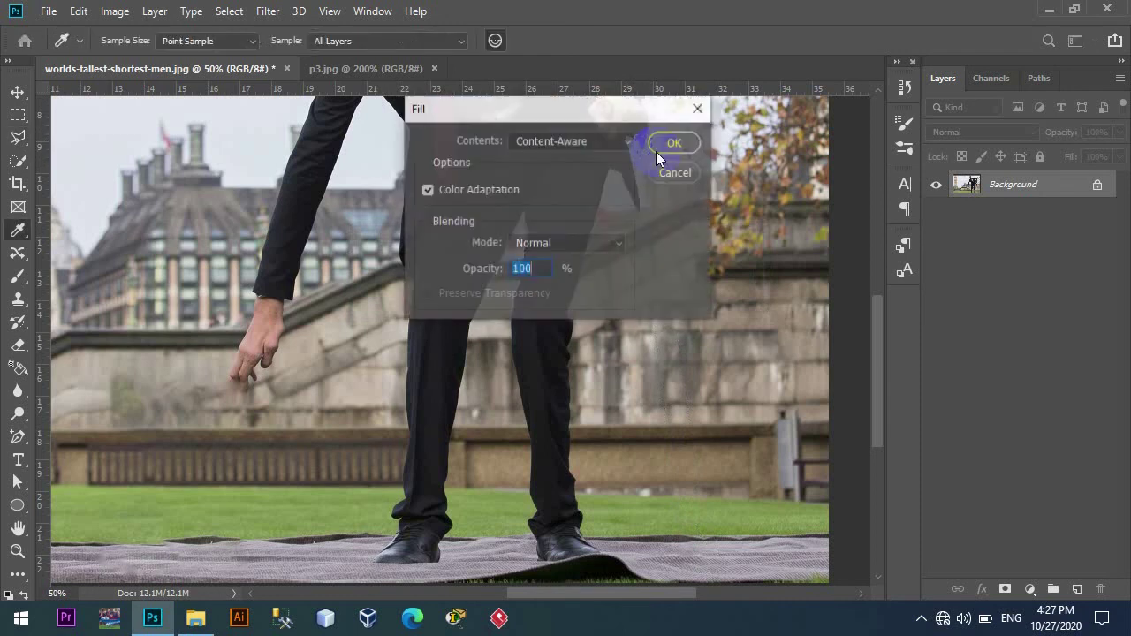
click(669, 143)
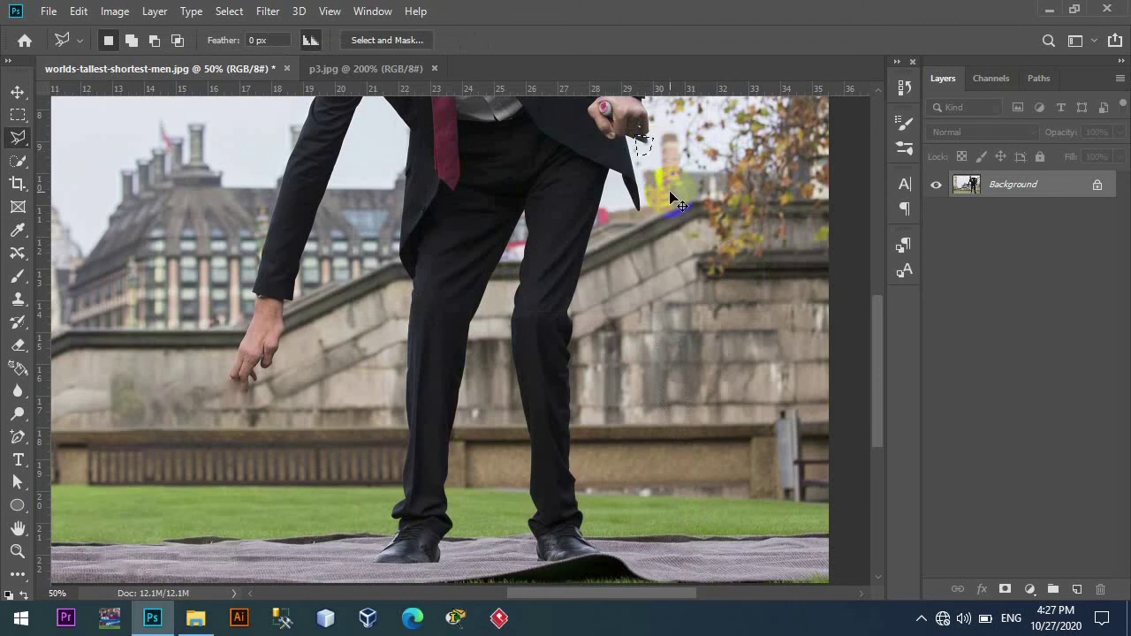
scroll(628, 300, down, 1)
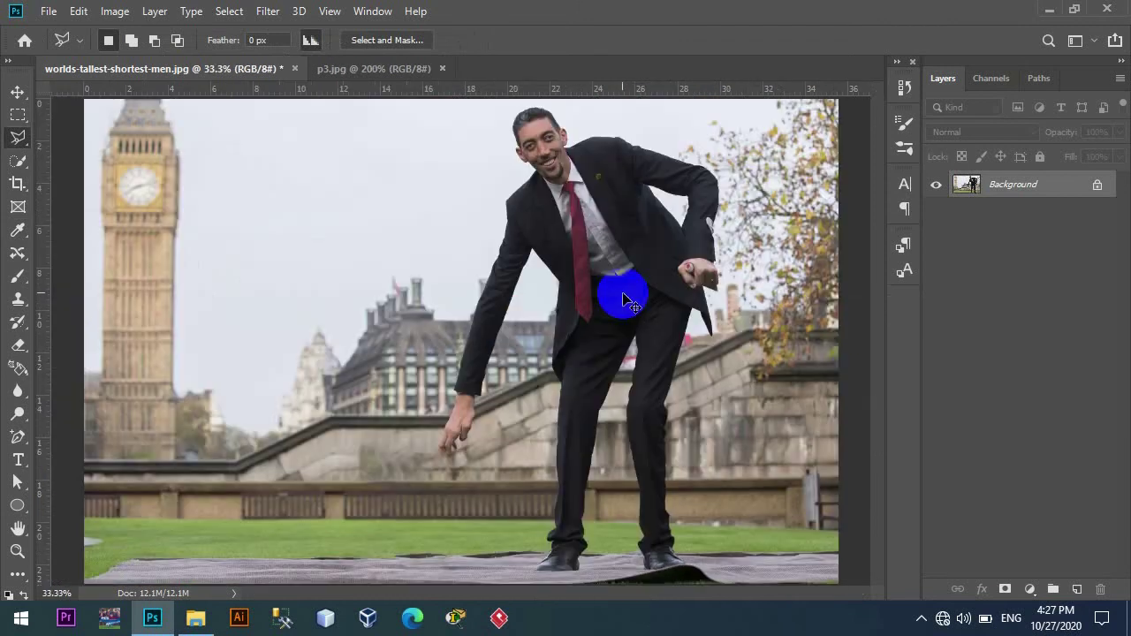
click(712, 228)
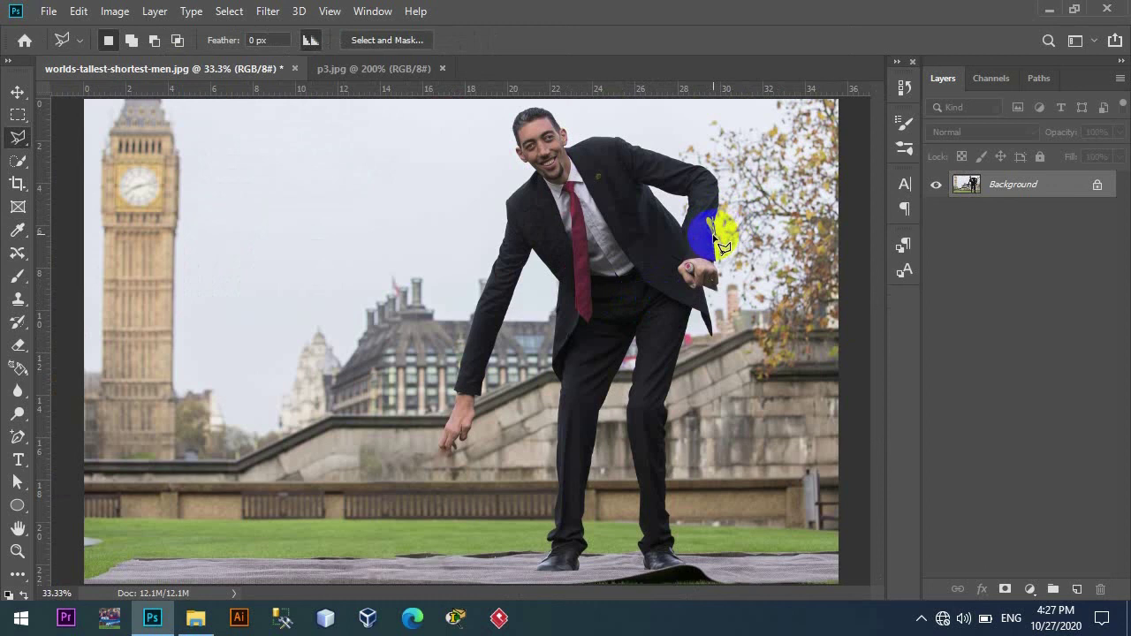
click(711, 218)
click(700, 209)
key(BackSpace)
key(Escape)
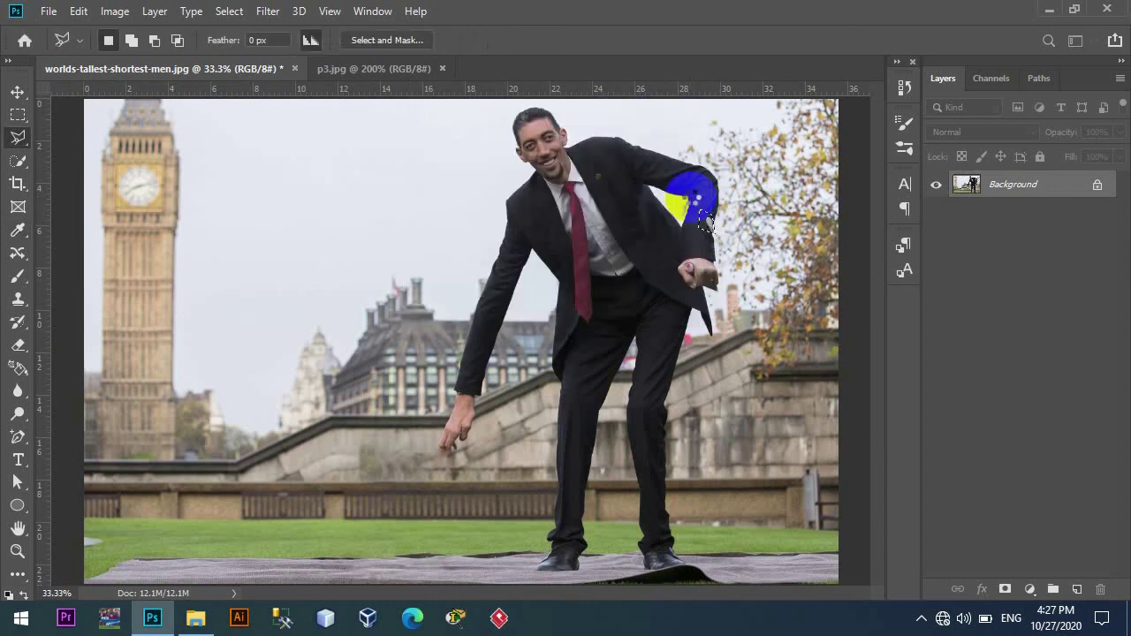
click(730, 281)
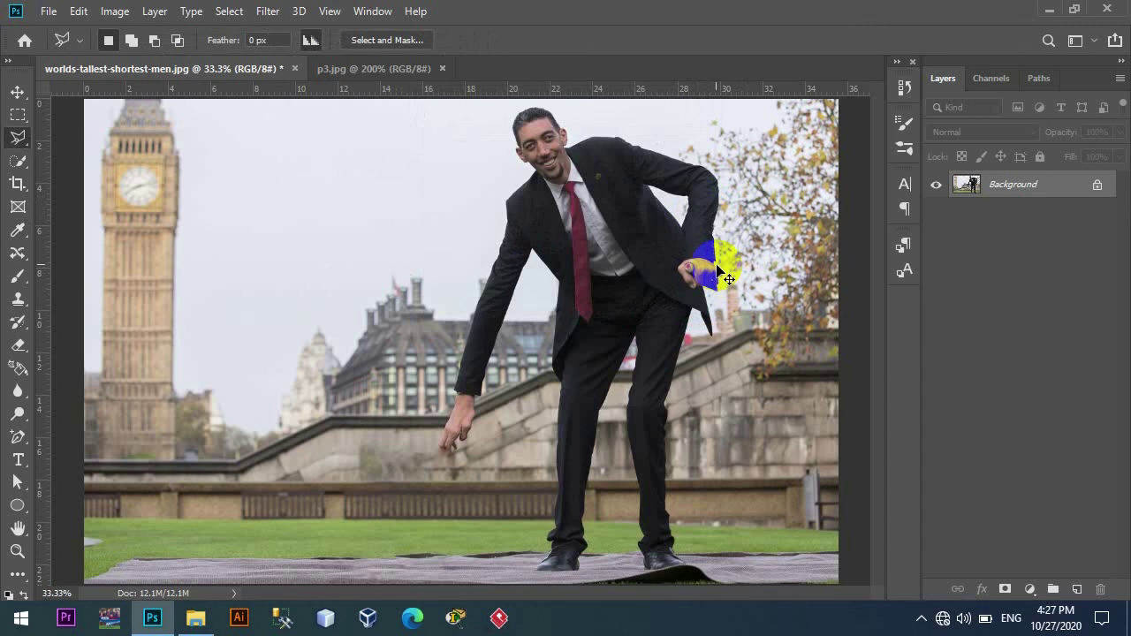
click(646, 291)
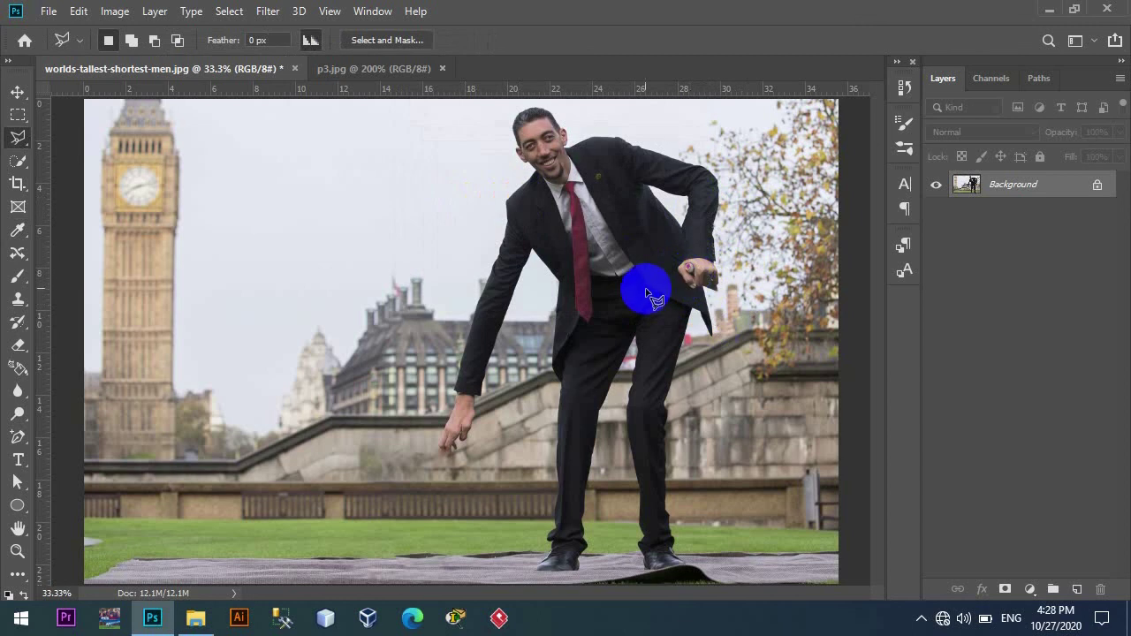
key(shift+j)
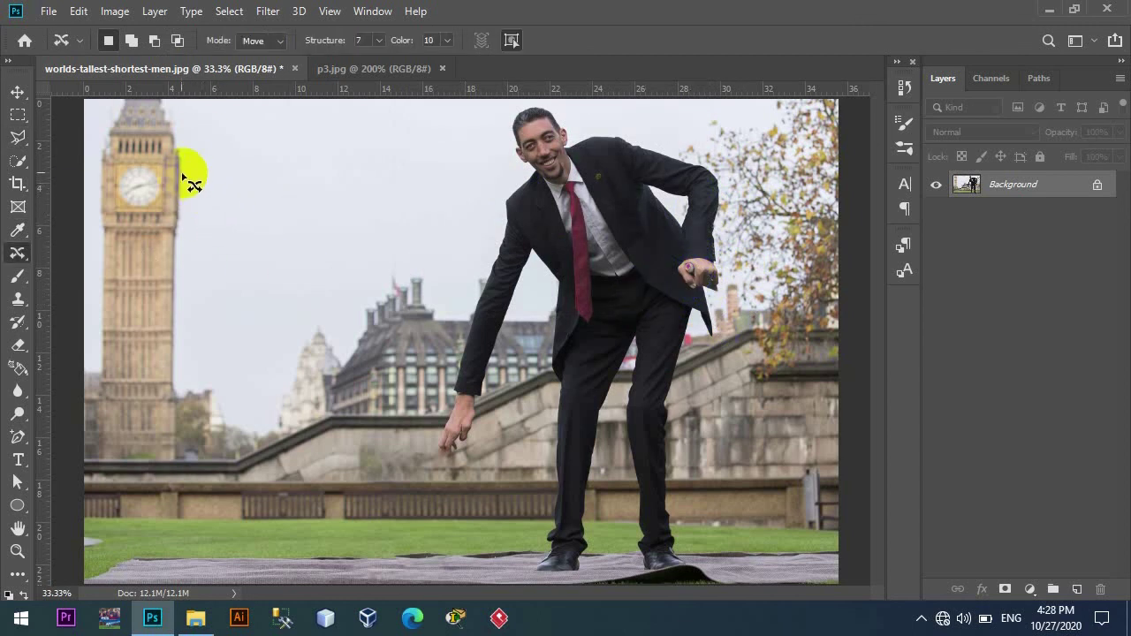
Outline the clock face, Content-Aware fill it, then drop the selection
mouse_move(166, 159)
mouse_down()
mouse_move(139, 217)
mouse_move(103, 209)
mouse_move(108, 174)
mouse_move(123, 164)
mouse_up()
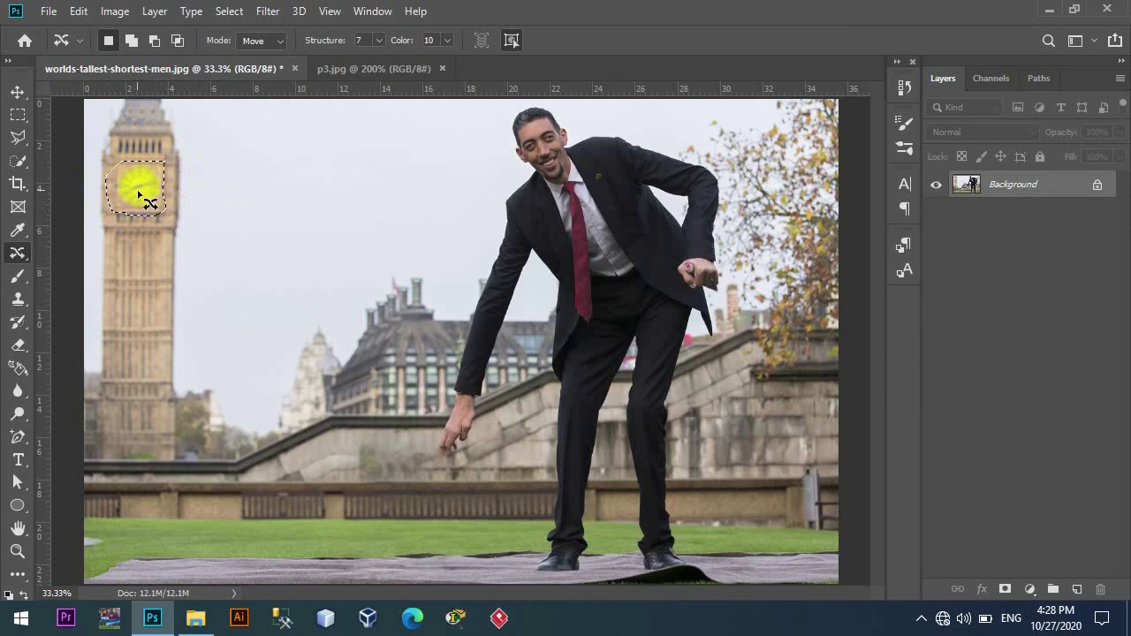
key(shift+F5)
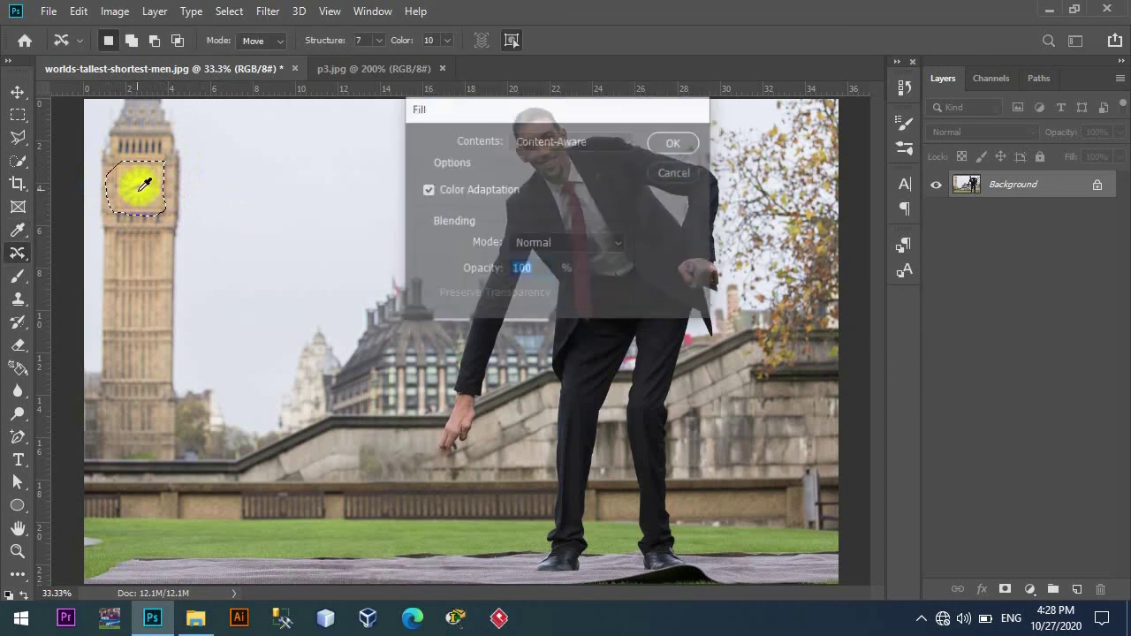
key(Return)
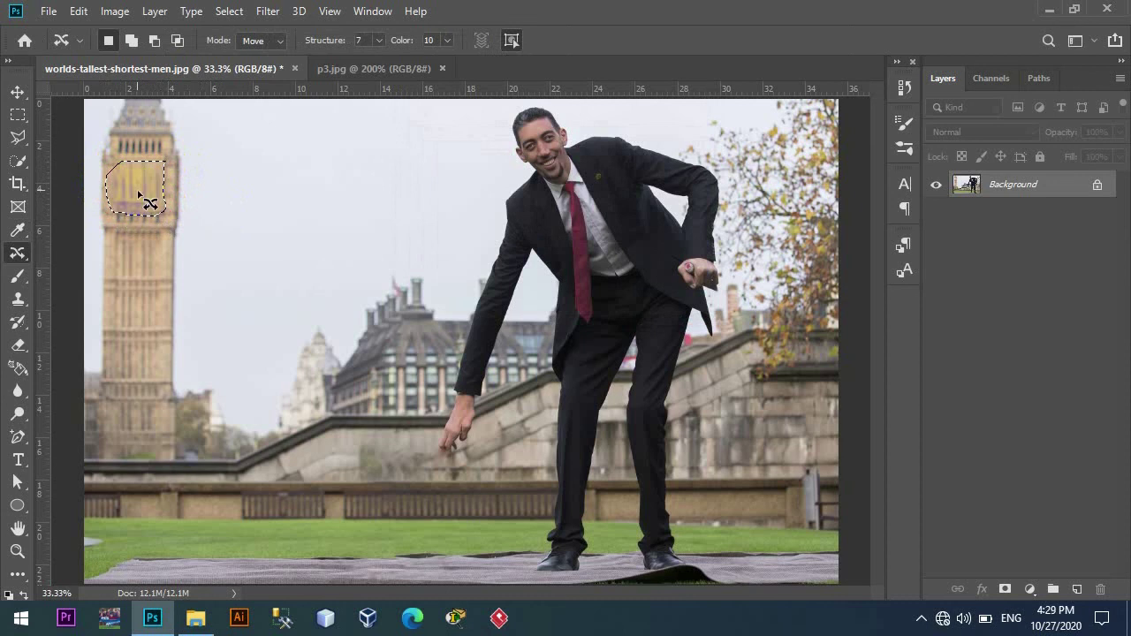
drag(139, 193, 166, 183)
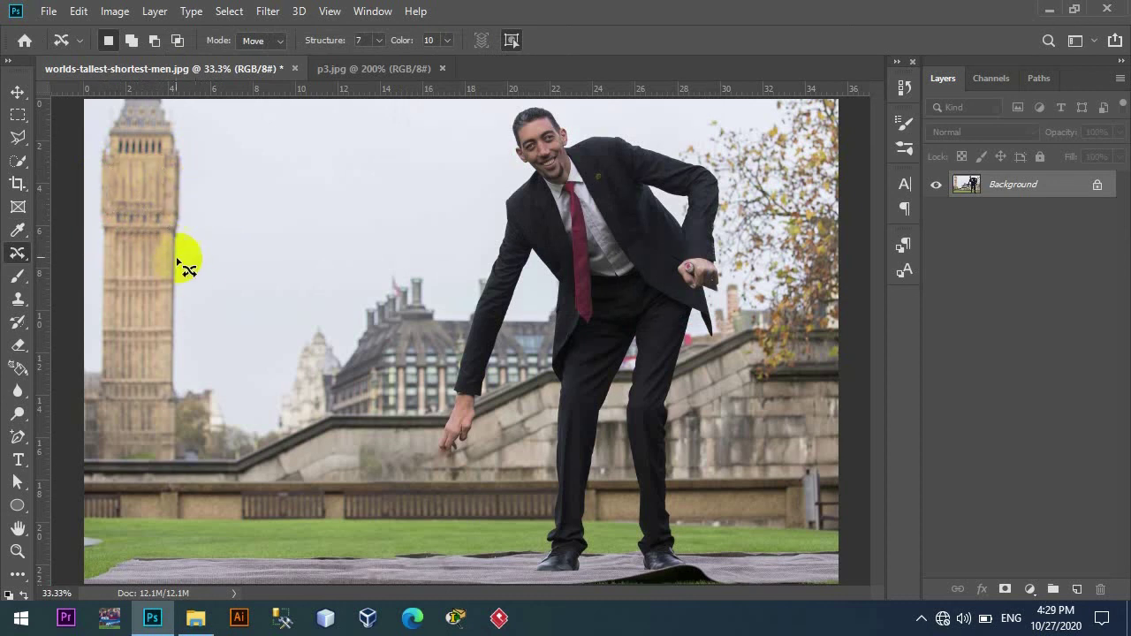
Outline the fence section, a left wall spot and the right-end post, then fill them
click(327, 481)
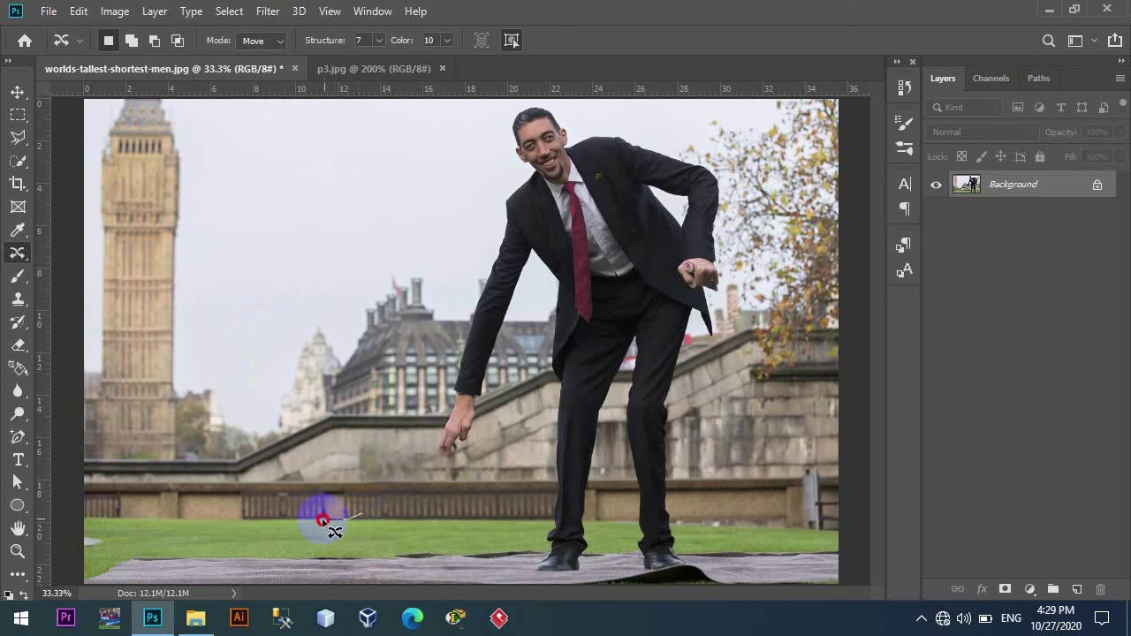
mouse_move(327, 482)
mouse_down()
mouse_move(309, 495)
mouse_move(369, 528)
mouse_up()
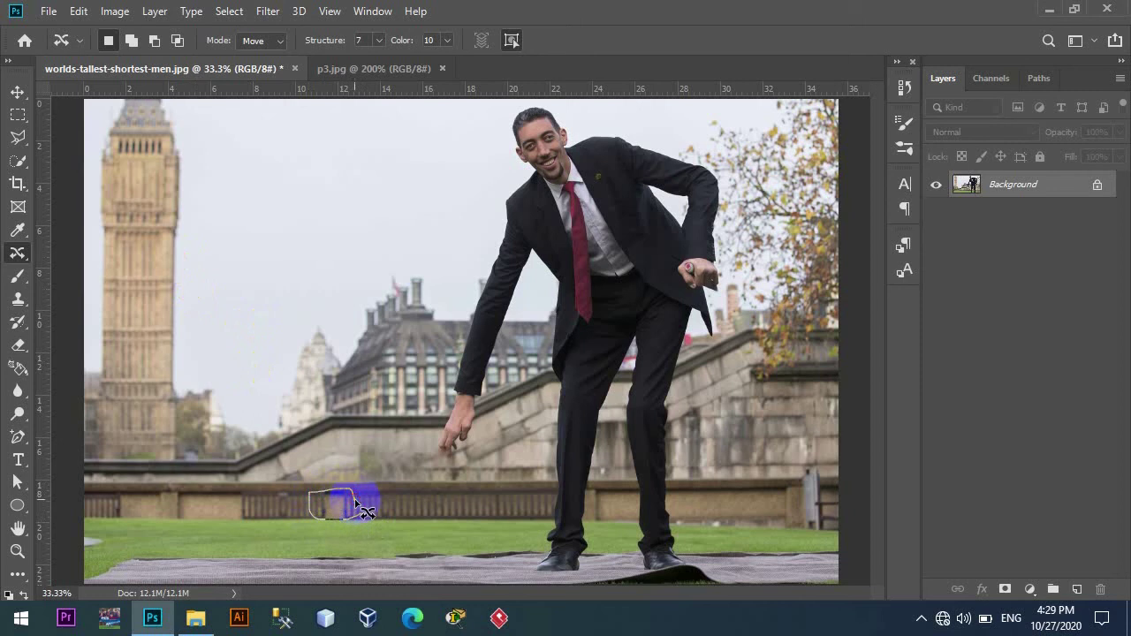
click(254, 469)
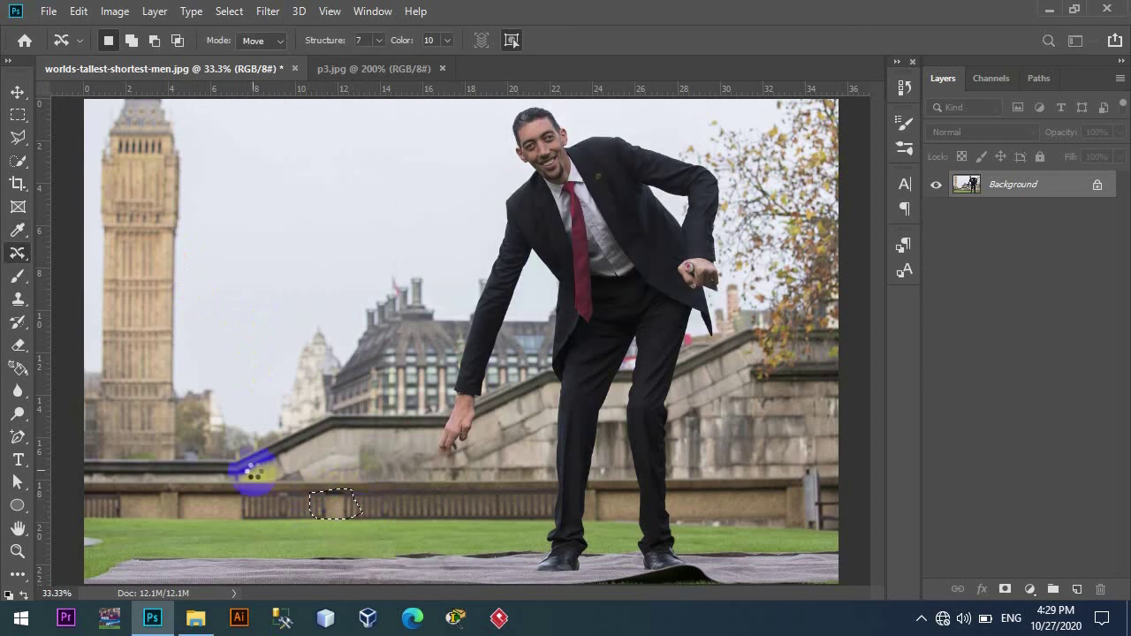
drag(256, 470, 278, 469)
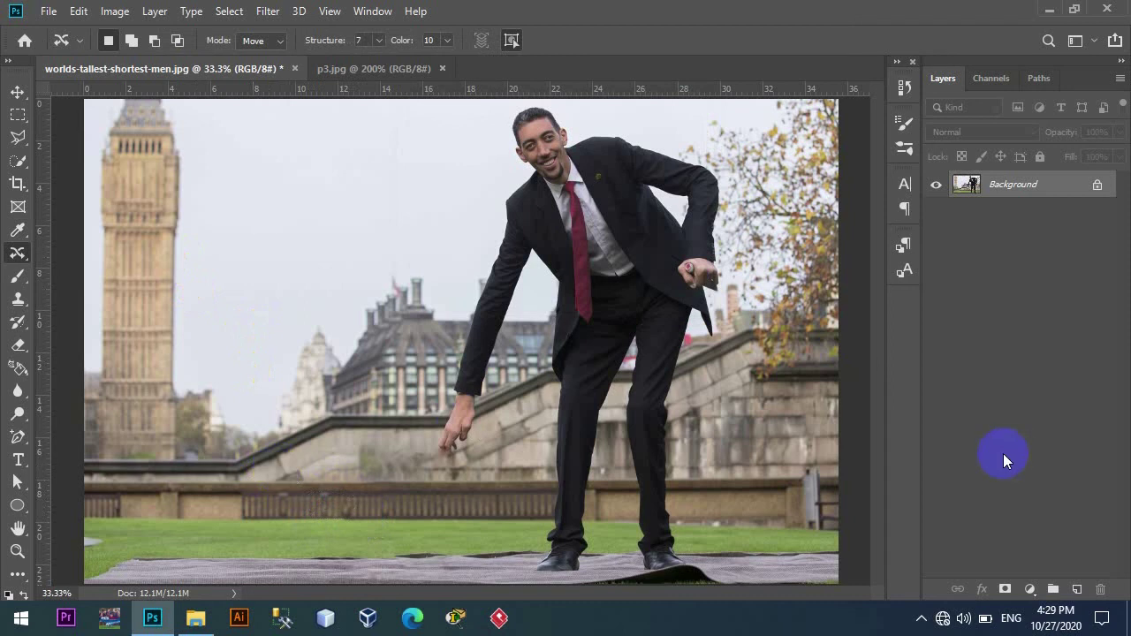
mouse_move(822, 468)
mouse_down()
mouse_move(817, 530)
mouse_move(822, 470)
mouse_up()
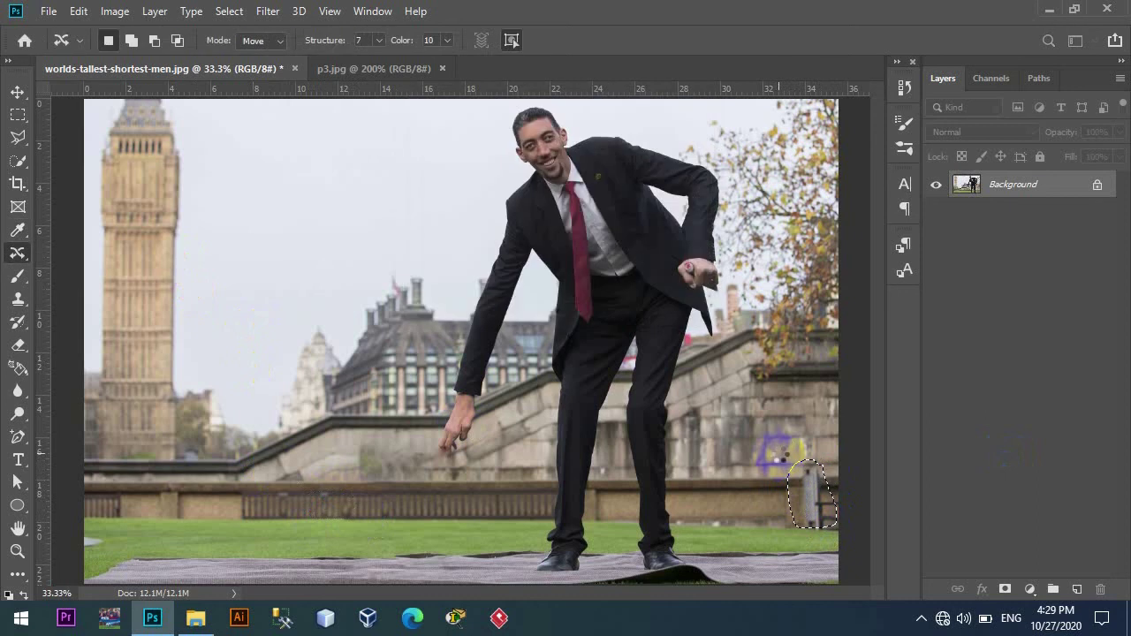
key(Delete)
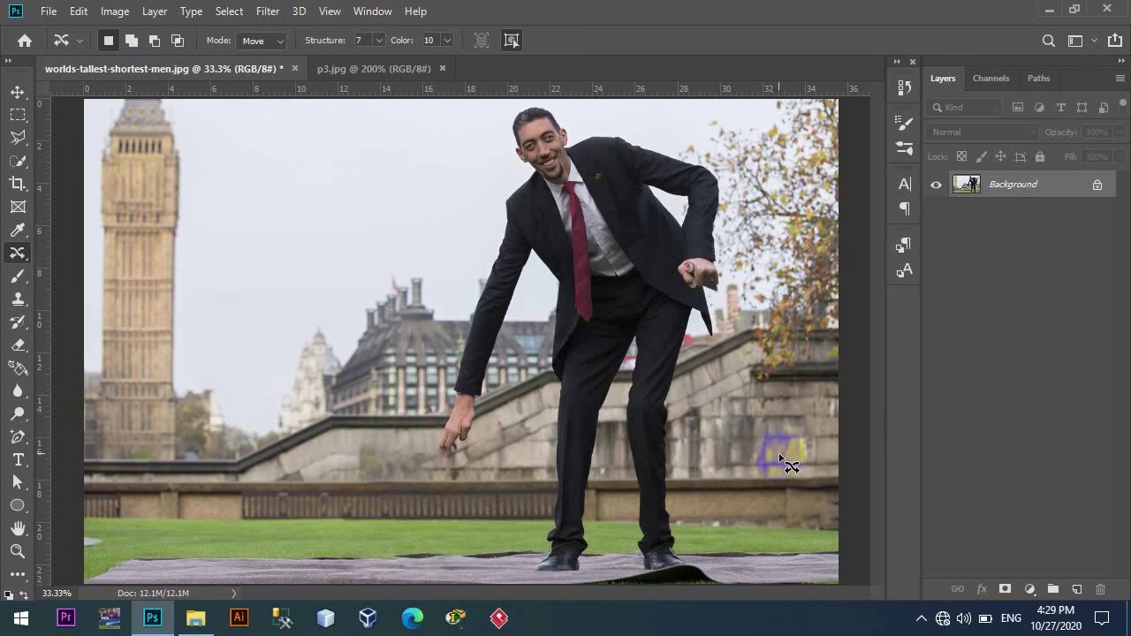
Choose the Red Eye Tool and switch to the p3.jpg portrait
right_click(18, 253)
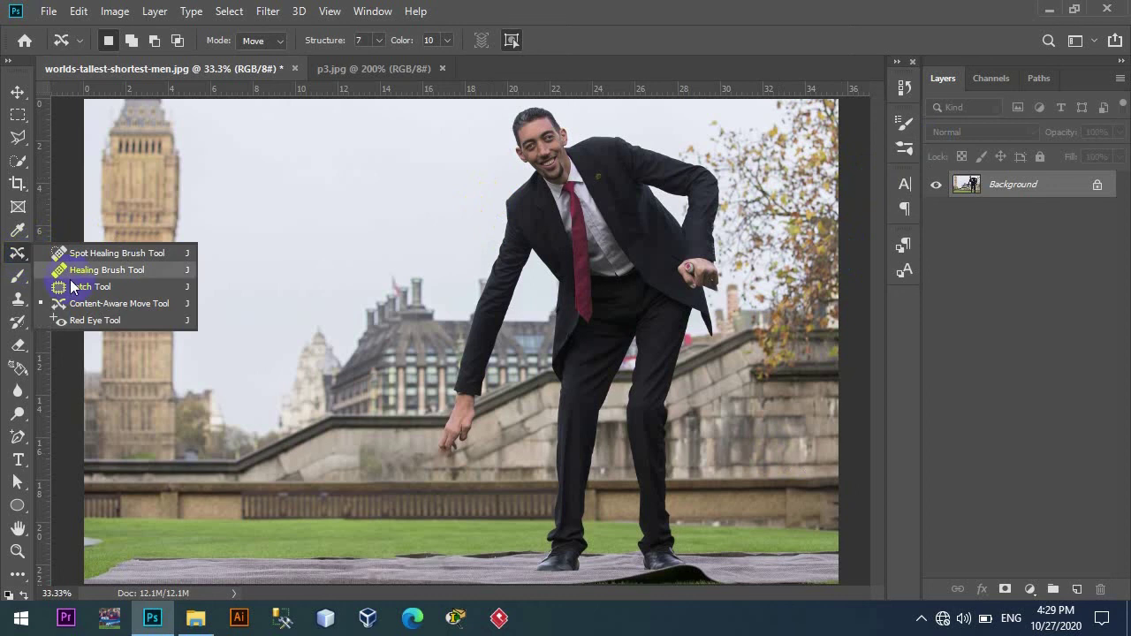
click(97, 322)
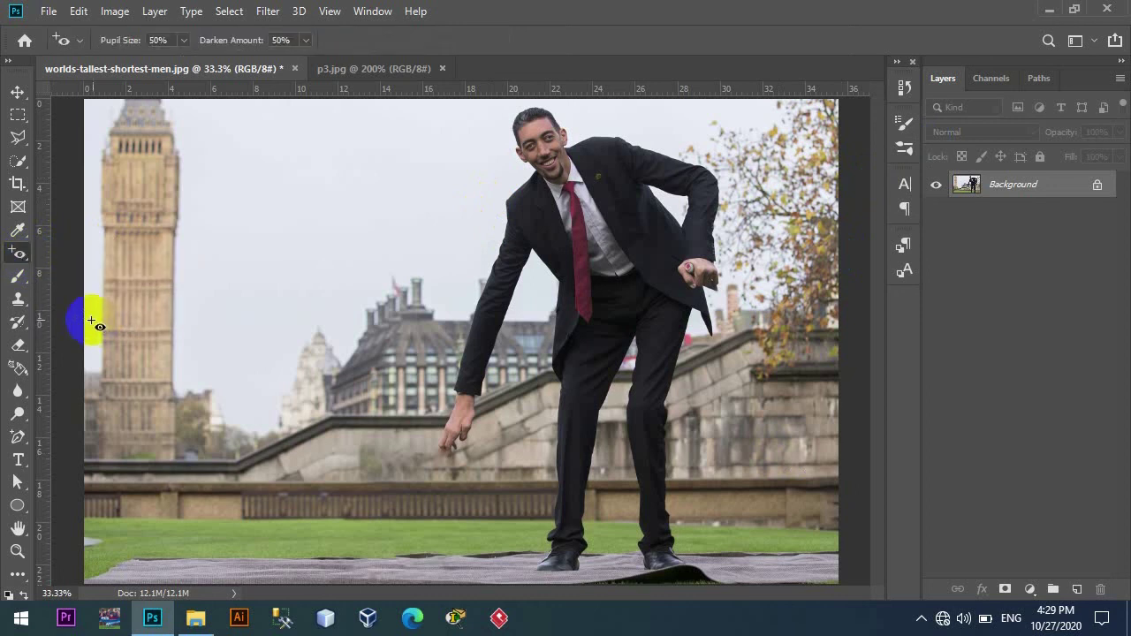
click(358, 71)
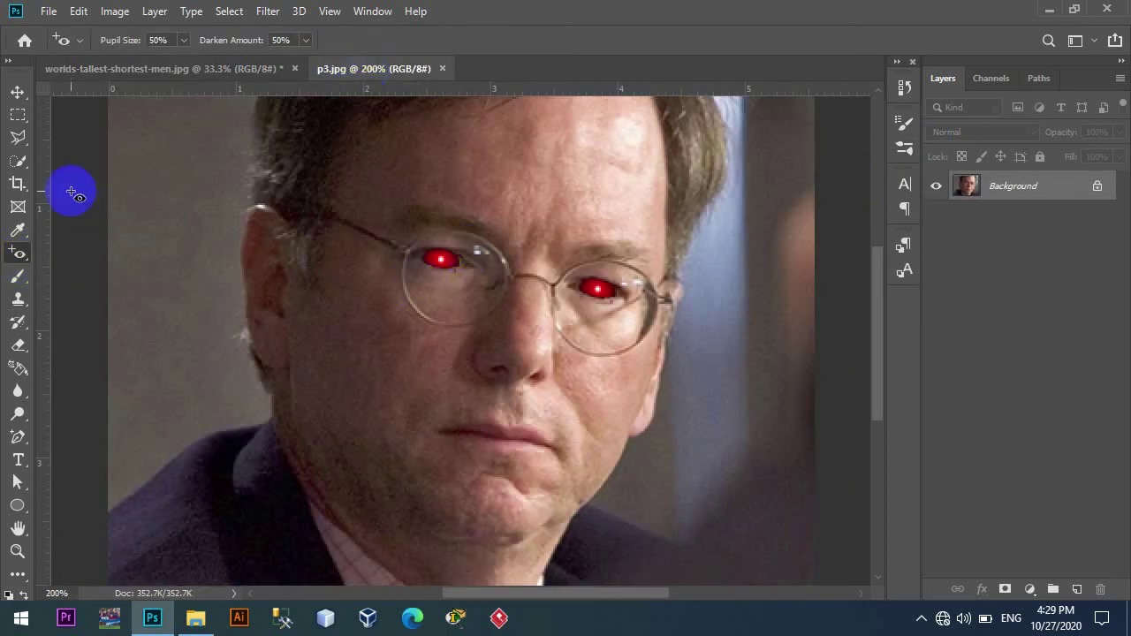
right_click(17, 254)
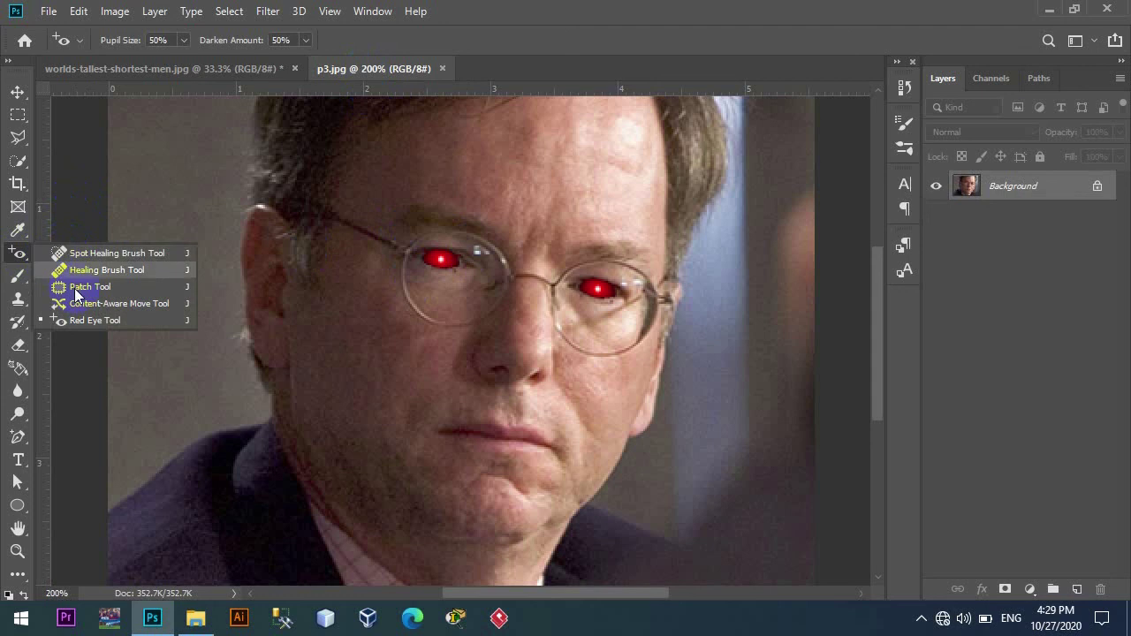
click(18, 254)
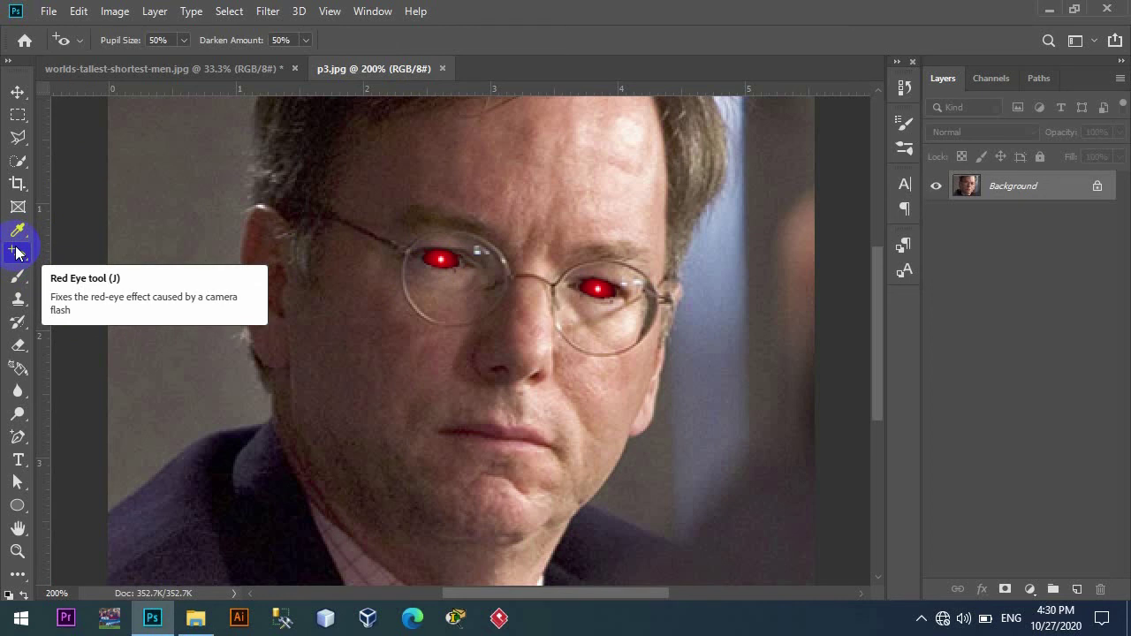
Darken both red pupils, then return to worlds-tallest-shortest-men.jpg
click(16, 254)
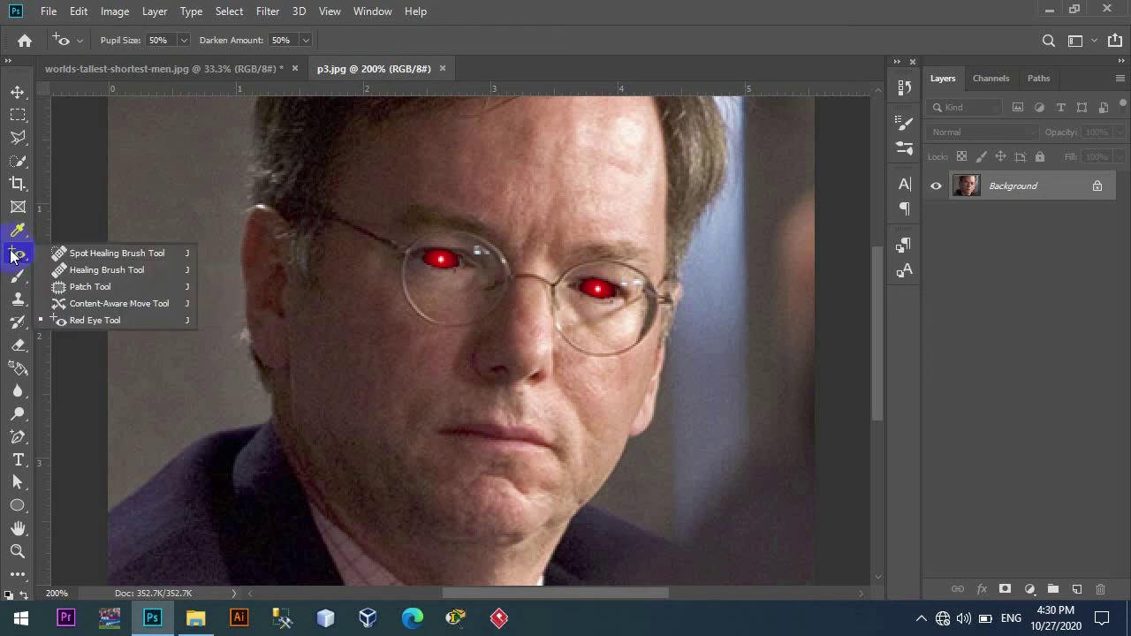
click(94, 320)
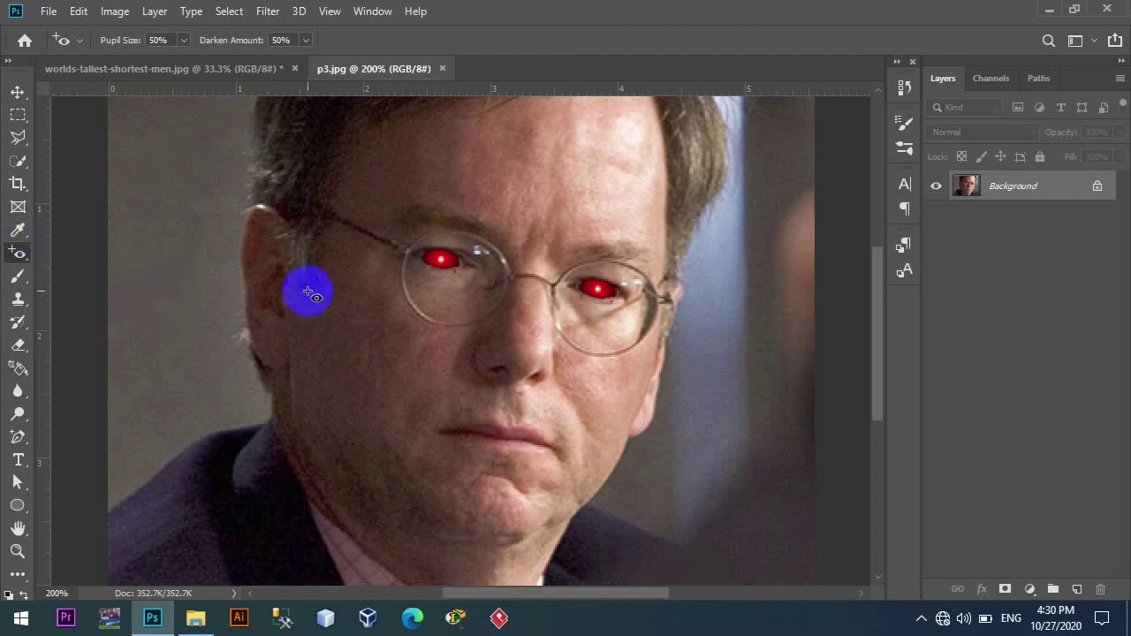
click(450, 262)
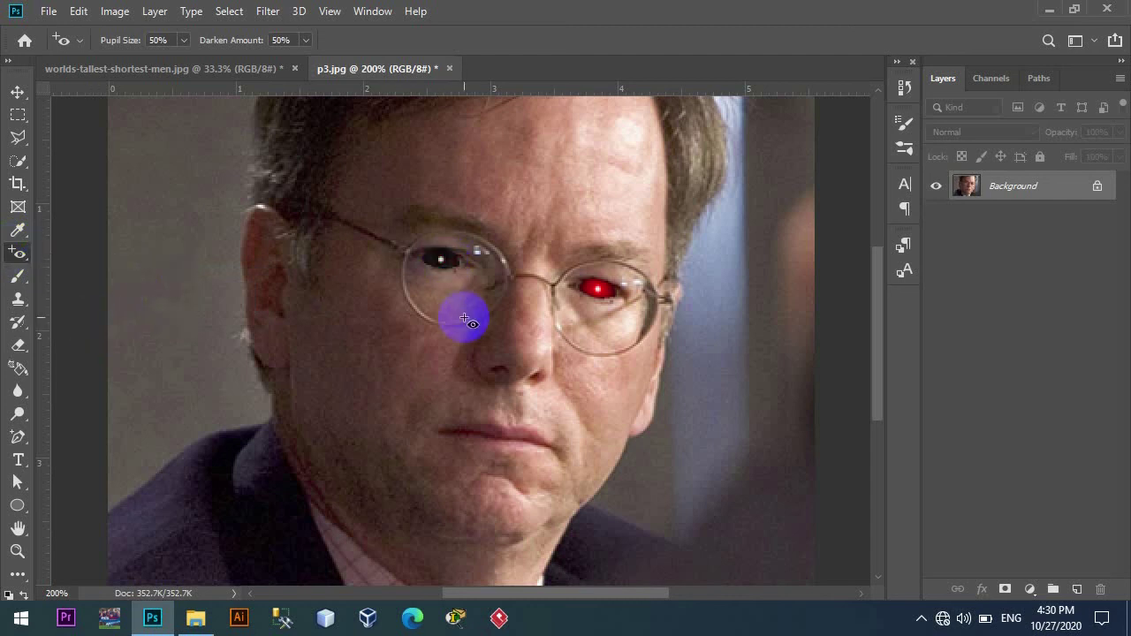
click(598, 289)
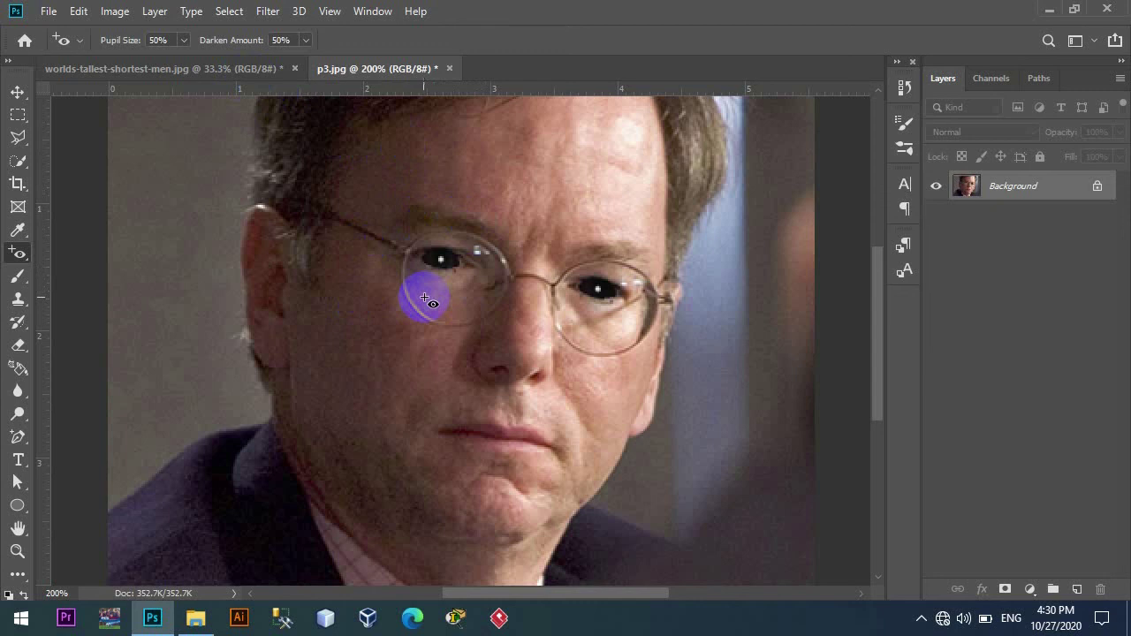
click(265, 68)
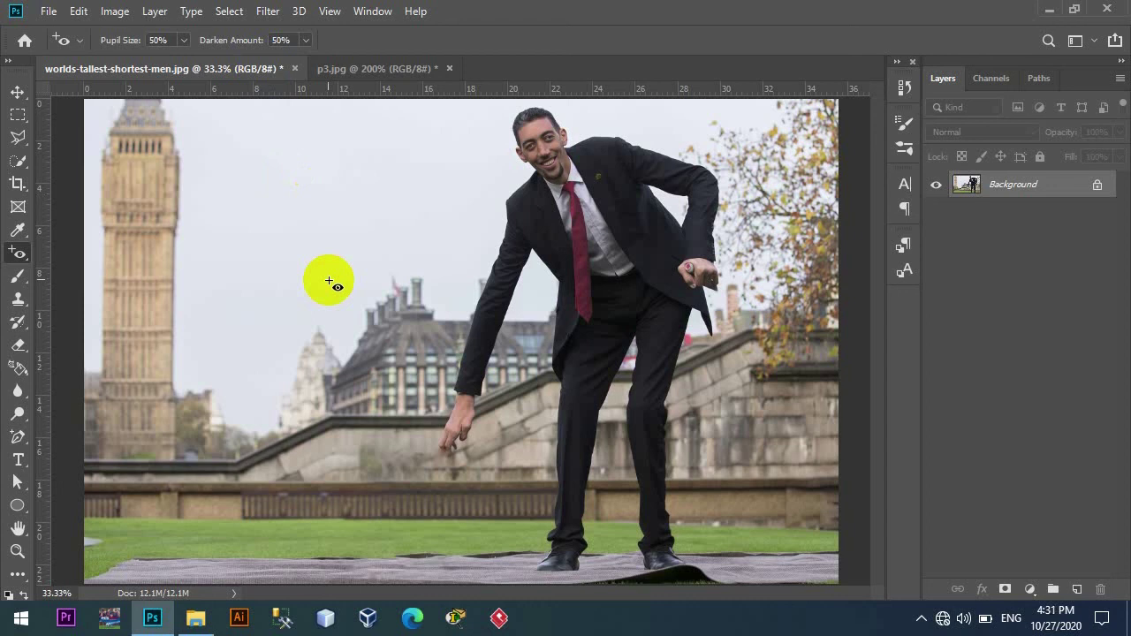
right_click(17, 256)
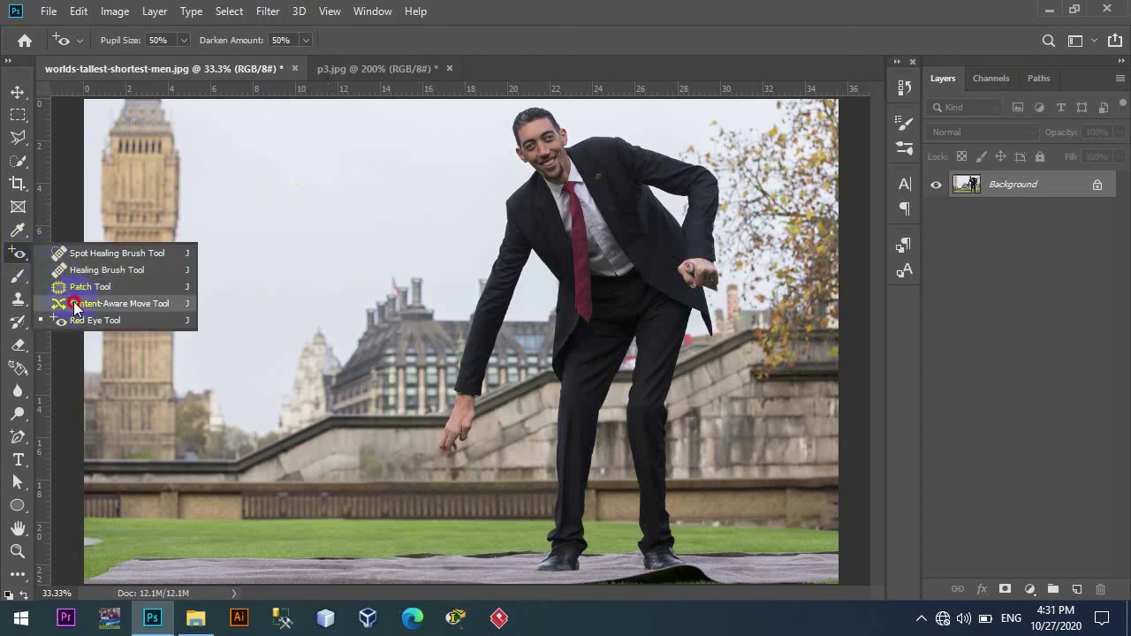
click(69, 304)
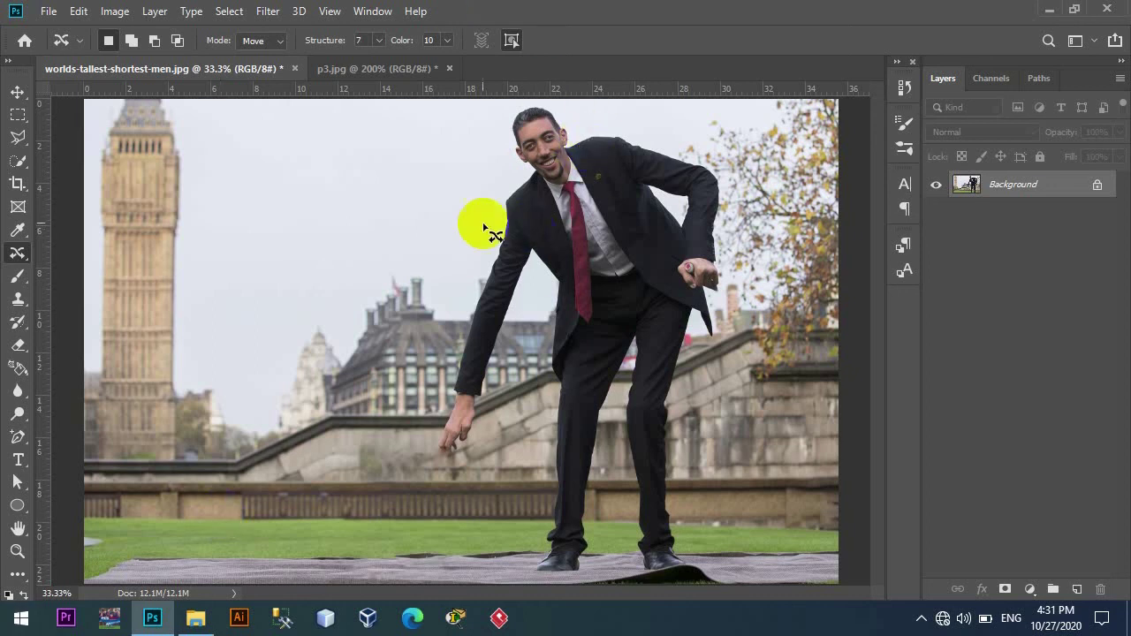
drag(570, 187, 574, 118)
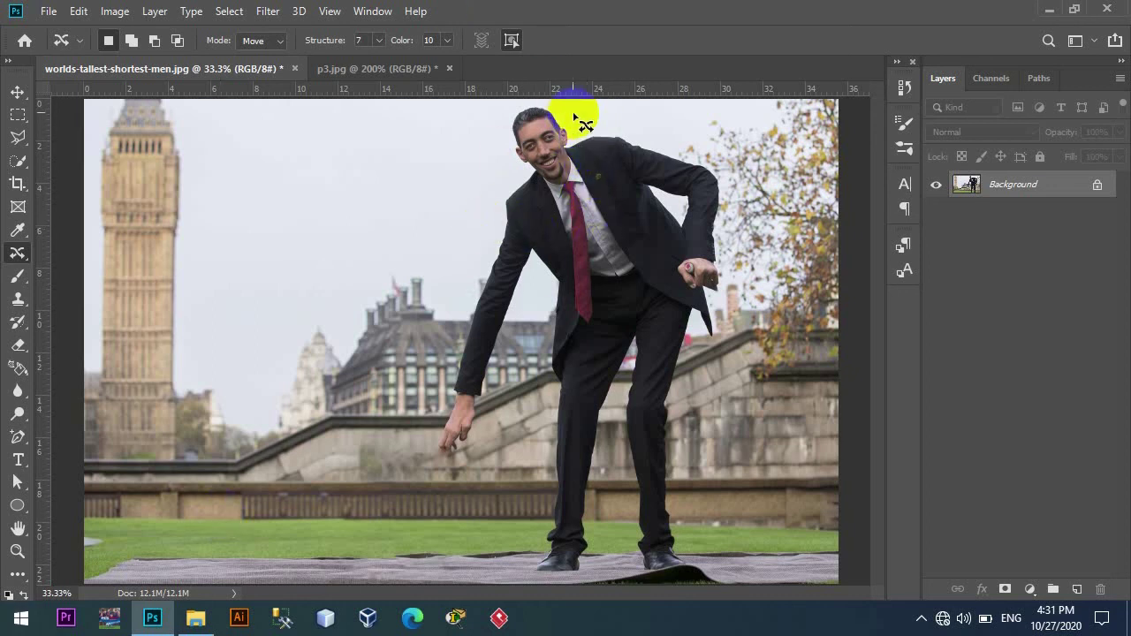
click(422, 487)
drag(704, 309, 720, 343)
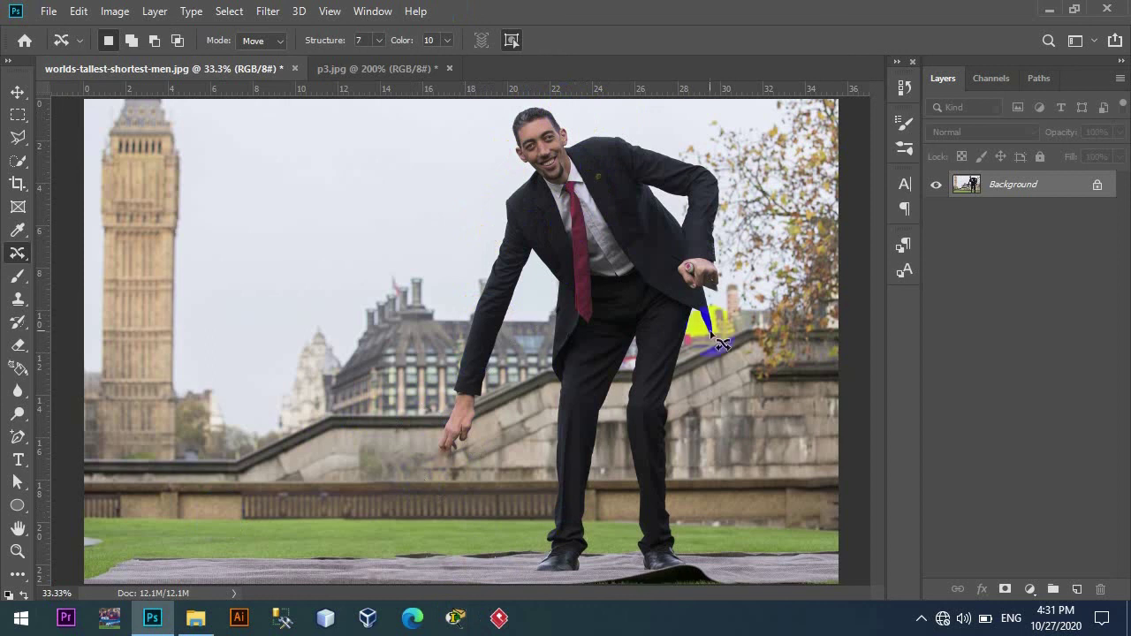